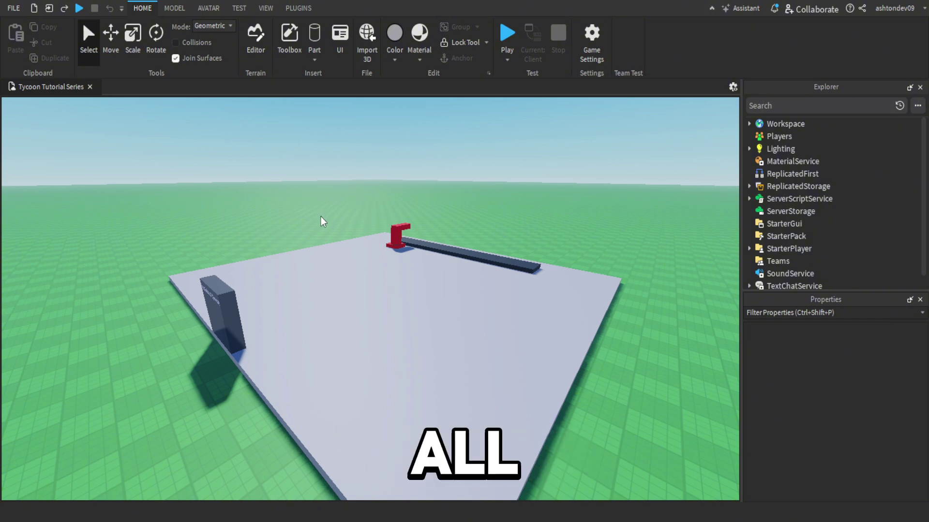
Insert a block part onto the tycoon's grey base, in the open area away from the red dropper.
{"action": "key", "text": "w"}
{"action": "mouse_move", "coordinate": [321, 216]}
{"action": "right_mouse_down"}
{"action": "mouse_move", "coordinate": [328, 213]}
{"action": "mouse_move", "coordinate": [317, 218]}
{"action": "right_mouse_up"}
{"action": "key", "text": "a"}
{"action": "key", "text": "s"}
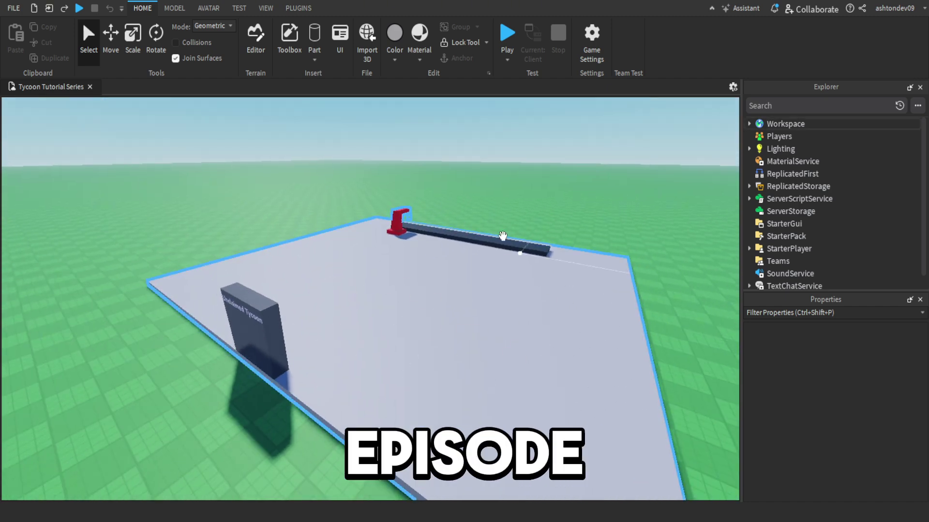
{"action": "right_click_drag", "start_coordinate": [510, 164], "coordinate": [511, 166]}
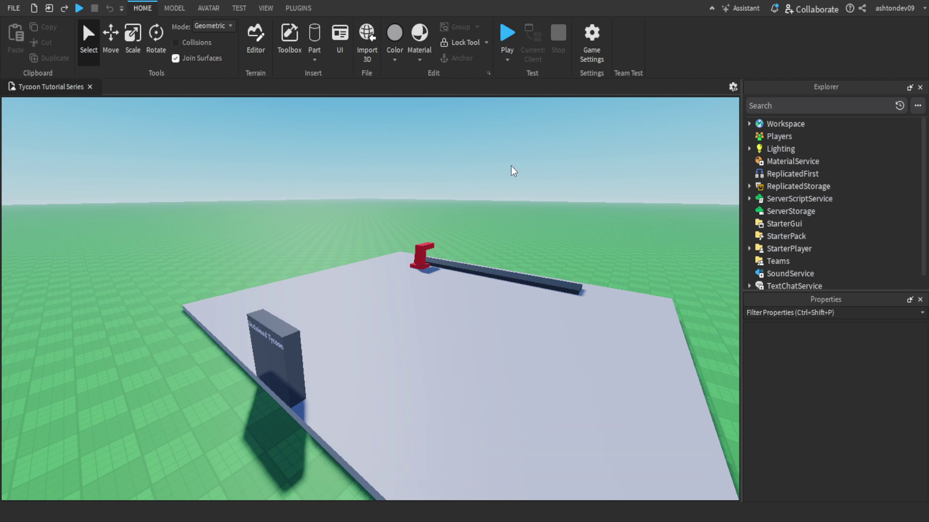
{"action": "key", "text": "w"}
{"action": "right_click_drag", "start_coordinate": [511, 167], "coordinate": [517, 175]}
{"action": "left_click", "coordinate": [314, 38]}
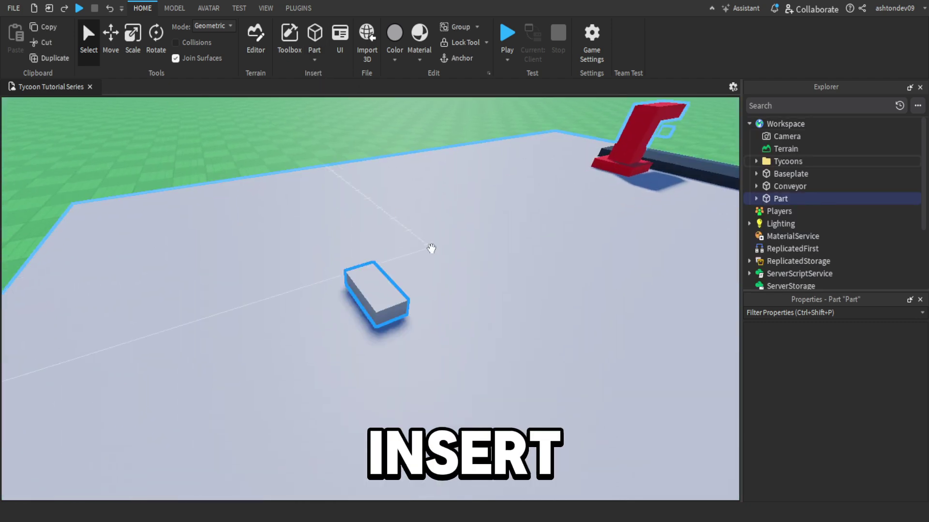
{"action": "left_click", "coordinate": [273, 193]}
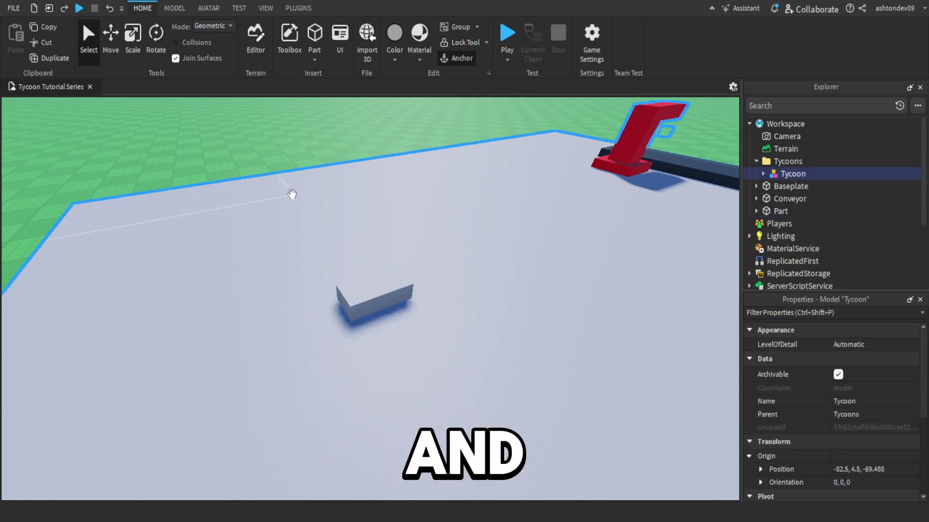
{"action": "key", "text": "comma"}
Scale the new part into a thin strip about 10 studs long.
{"action": "left_click", "coordinate": [339, 286]}
{"action": "left_click", "coordinate": [138, 59]}
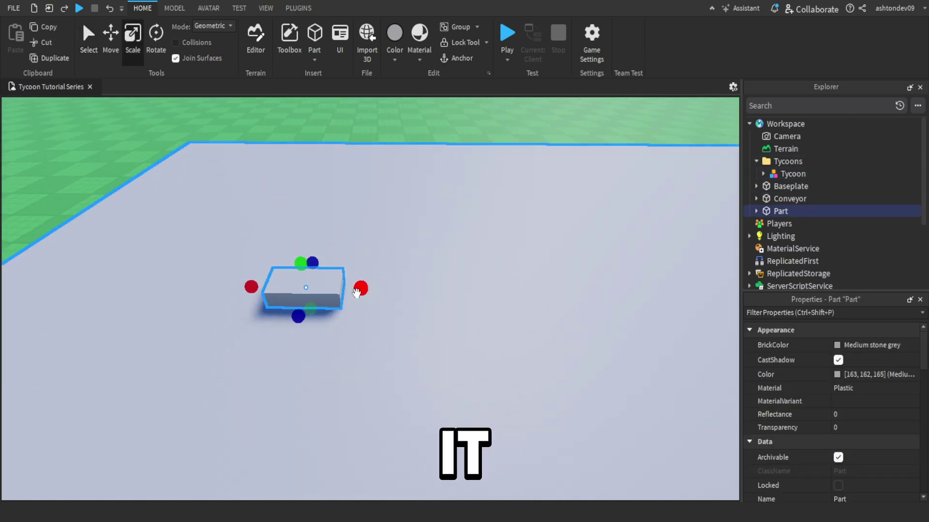
{"action": "left_click_drag", "start_coordinate": [359, 291], "coordinate": [431, 307]}
{"action": "right_click_drag", "start_coordinate": [431, 307], "coordinate": [425, 303]}
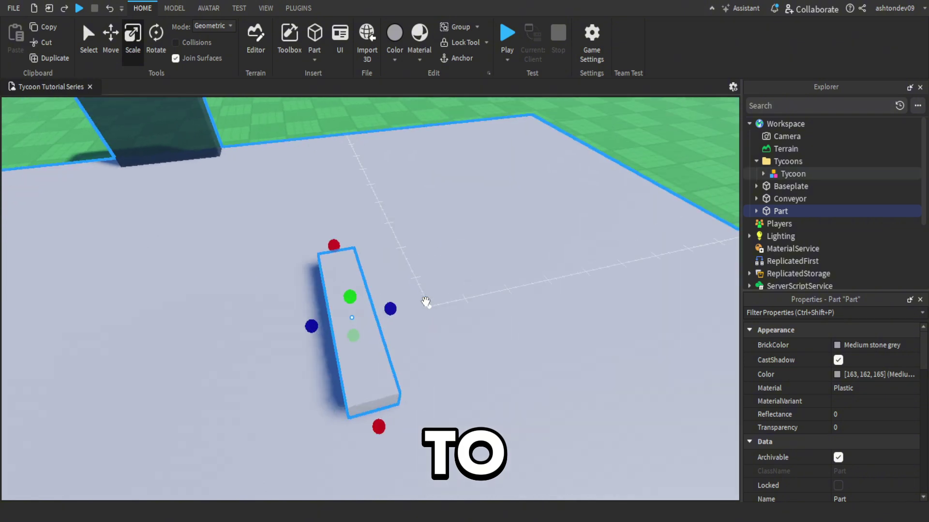
{"action": "left_click_drag", "start_coordinate": [310, 325], "coordinate": [327, 323]}
{"action": "right_click_drag", "start_coordinate": [326, 323], "coordinate": [327, 325]}
{"action": "left_click_drag", "start_coordinate": [378, 330], "coordinate": [409, 329]}
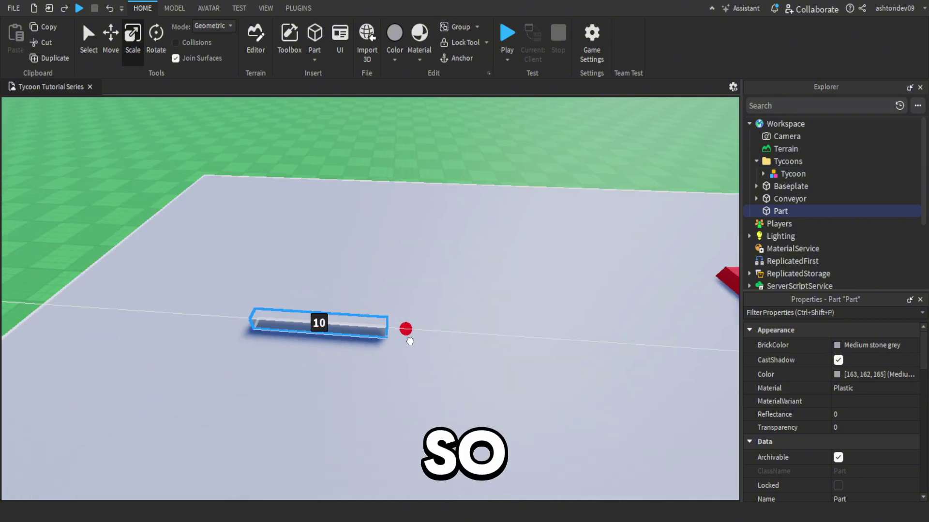
Stretch the strip upward into a tall upright panel and adjust its width.
{"action": "right_click_drag", "start_coordinate": [409, 329], "coordinate": [309, 305]}
{"action": "left_click_drag", "start_coordinate": [307, 305], "coordinate": [274, 177]}
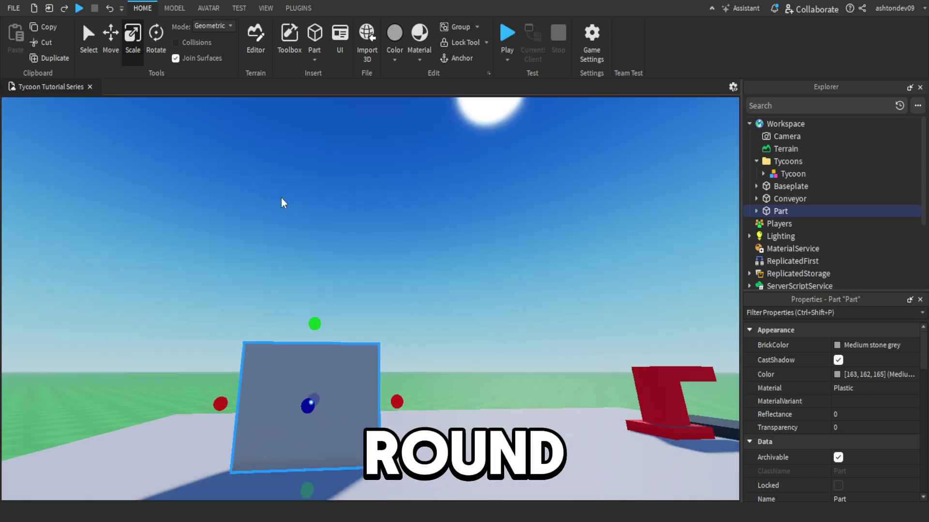
{"action": "left_click", "coordinate": [382, 263]}
{"action": "scroll", "coordinate": [426, 373], "scroll_direction": "up", "scroll_amount": 5}
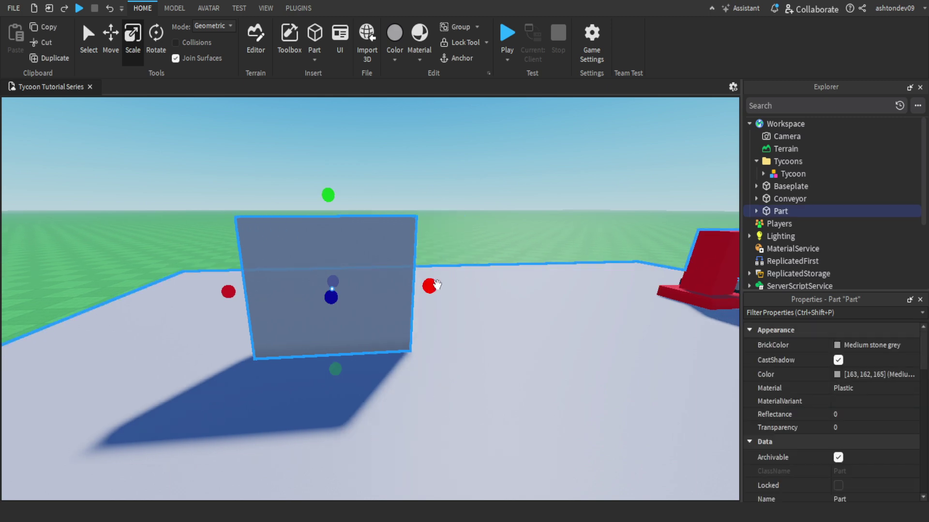
{"action": "left_click_drag", "start_coordinate": [429, 284], "coordinate": [433, 283]}
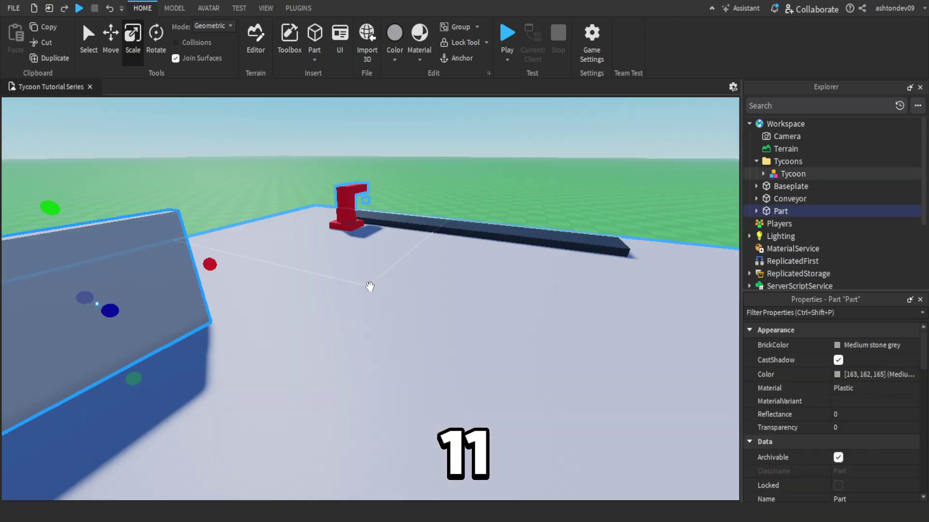
Move the panel to the edge of the tycoon base and set its BrickColor to Smoky grey.
{"action": "right_click_drag", "start_coordinate": [368, 290], "coordinate": [290, 242]}
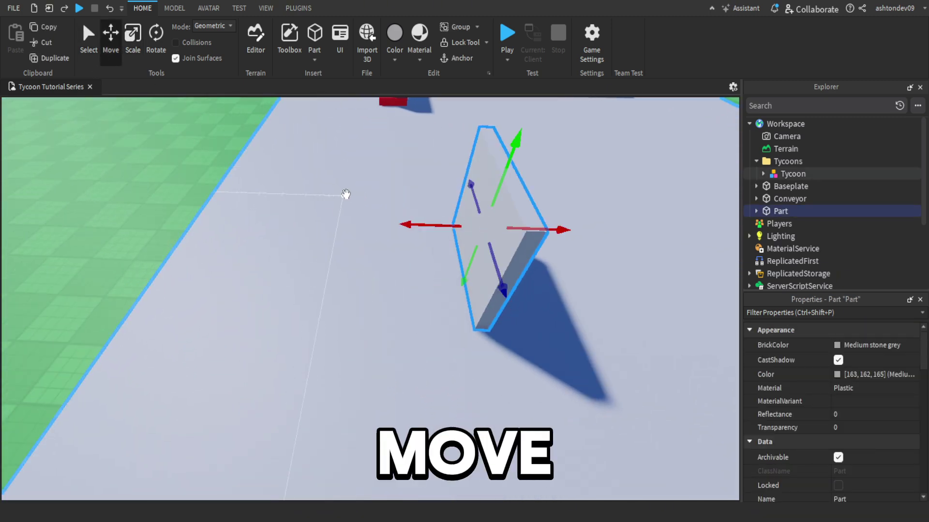
{"action": "left_click_drag", "start_coordinate": [384, 224], "coordinate": [299, 256]}
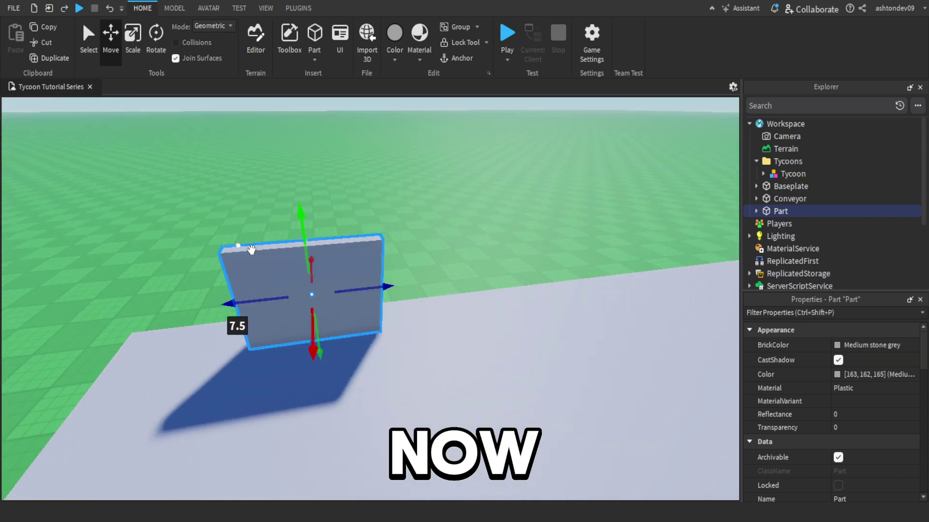
{"action": "left_click", "coordinate": [842, 344]}
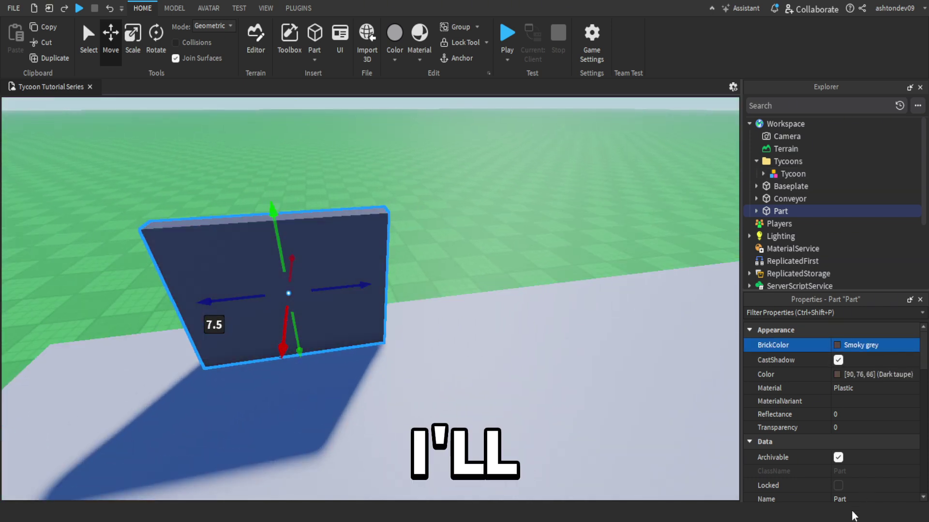
{"action": "left_click", "coordinate": [405, 155]}
Rename the grey panel to BasePart and anchor it.
{"action": "scroll", "coordinate": [500, 257], "scroll_direction": "down", "scroll_amount": 5}
{"action": "mouse_move", "coordinate": [501, 258]}
{"action": "right_mouse_down"}
{"action": "mouse_move", "coordinate": [494, 276]}
{"action": "mouse_move", "coordinate": [491, 269]}
{"action": "right_mouse_up"}
{"action": "left_click", "coordinate": [452, 282]}
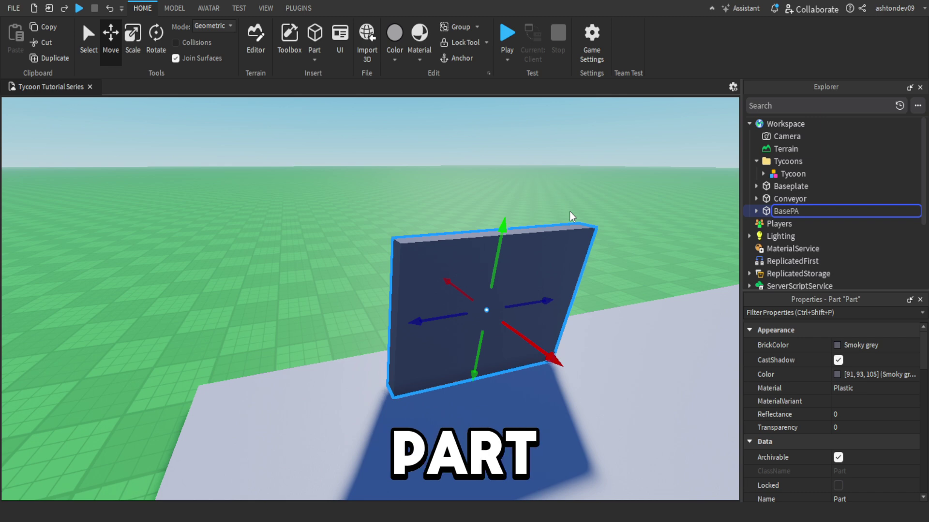
{"action": "left_click", "coordinate": [502, 201]}
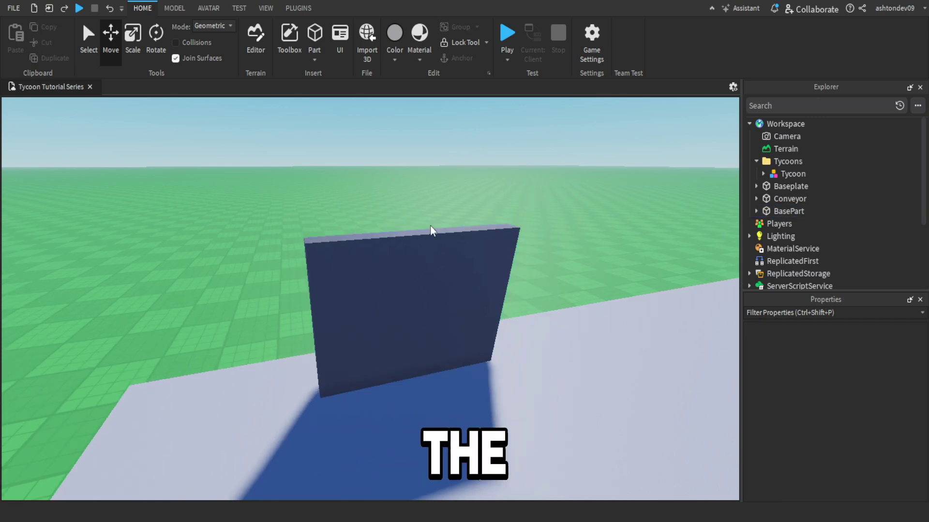
{"action": "left_click", "coordinate": [446, 197]}
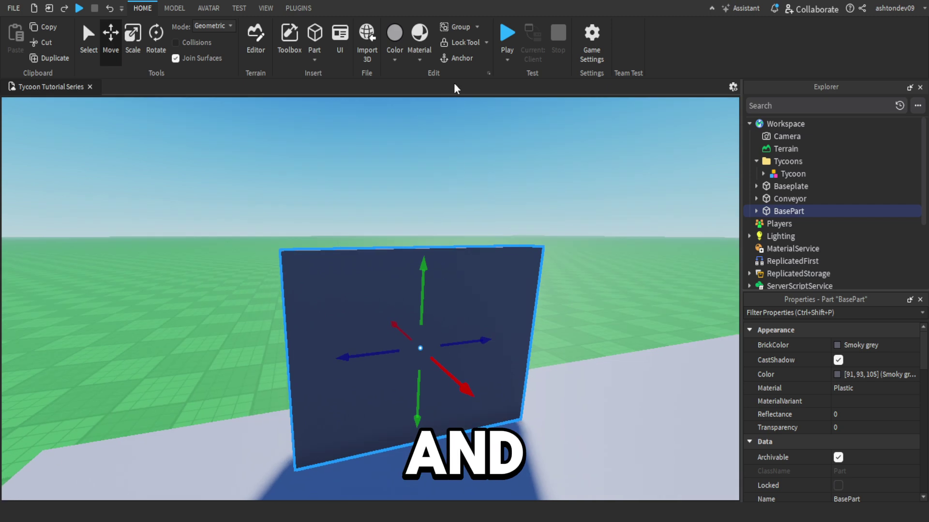
{"action": "left_click", "coordinate": [456, 58]}
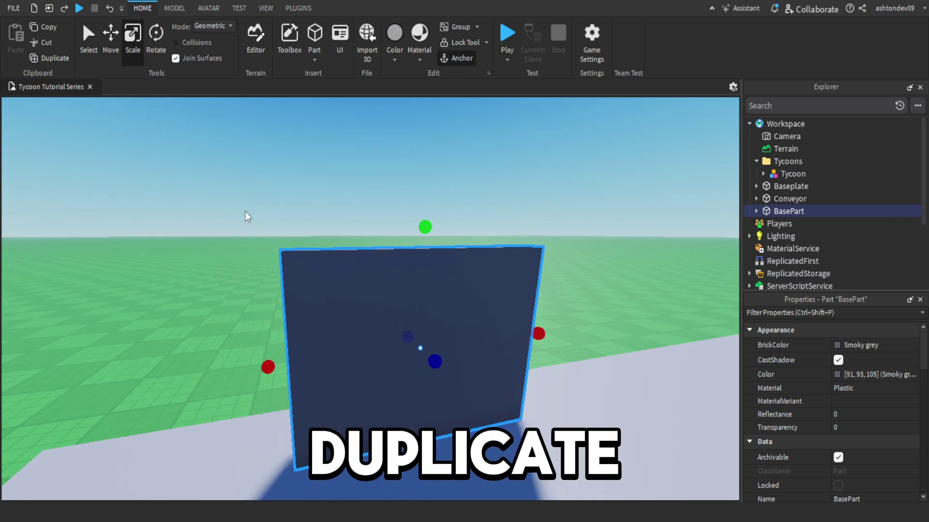
Duplicate BasePart, shrink the copy's height to a horizontal strip, and raise it toward the panel's upper edge.
{"action": "key", "text": "ctrl+d"}
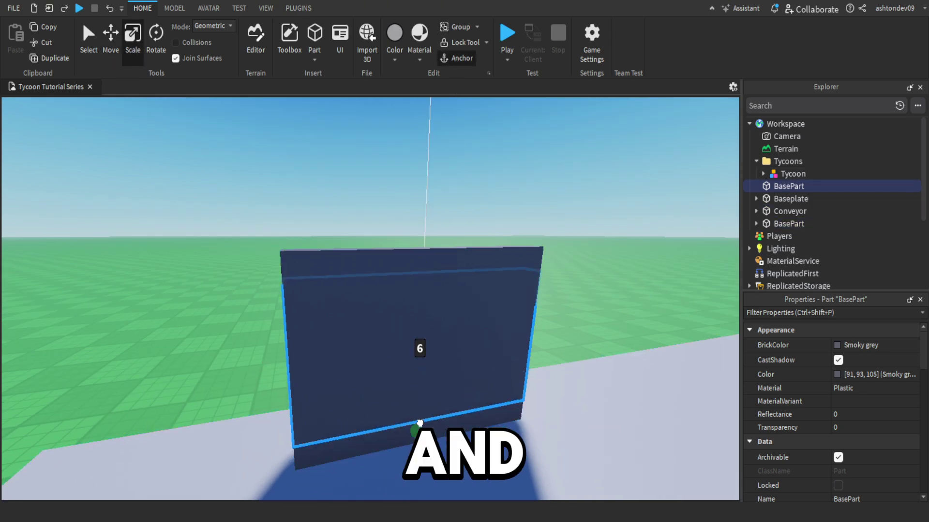
{"action": "key", "text": "ctrl+1"}
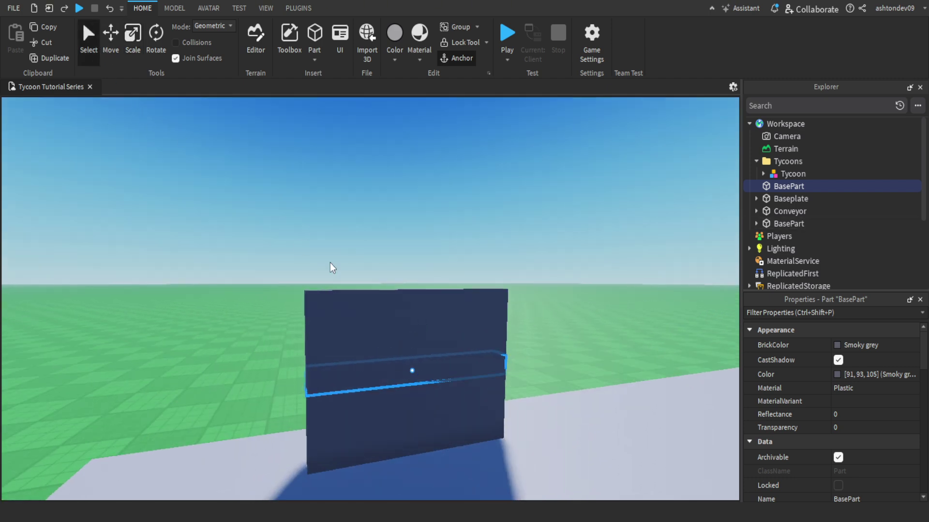
{"action": "left_click", "coordinate": [111, 36]}
{"action": "left_click_drag", "start_coordinate": [414, 284], "coordinate": [413, 232]}
Scale the strip narrower than the panel and out past its front face, and set its BrickColor to Institutional white.
{"action": "left_click", "coordinate": [133, 37]}
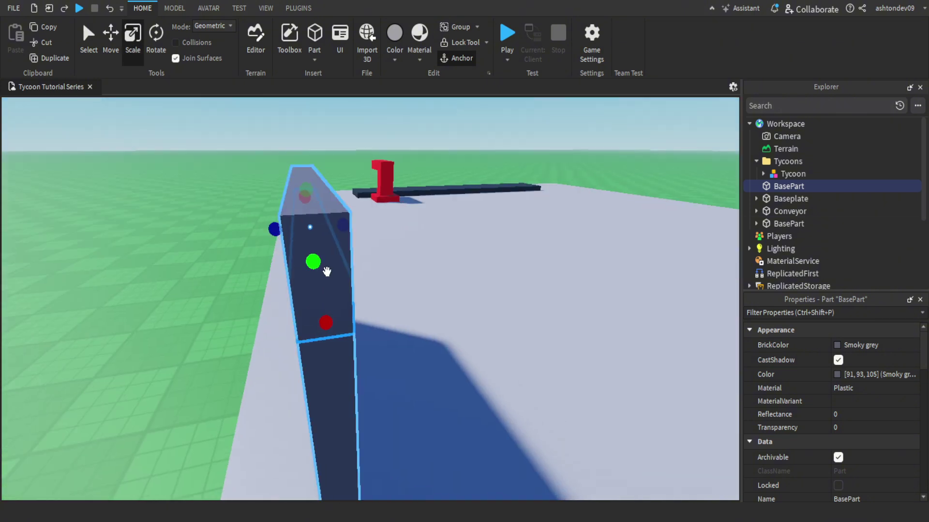
{"action": "left_click_drag", "start_coordinate": [339, 279], "coordinate": [236, 274]}
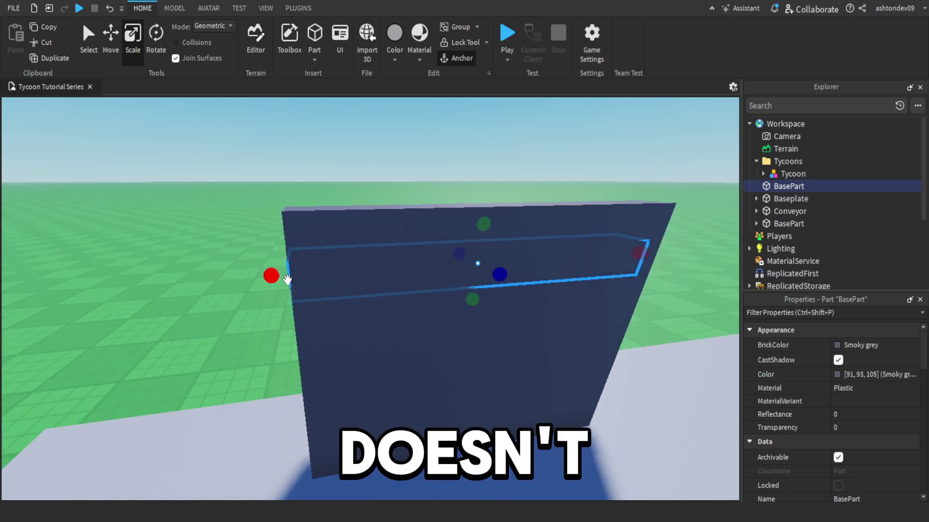
{"action": "left_click_drag", "start_coordinate": [385, 257], "coordinate": [404, 259]}
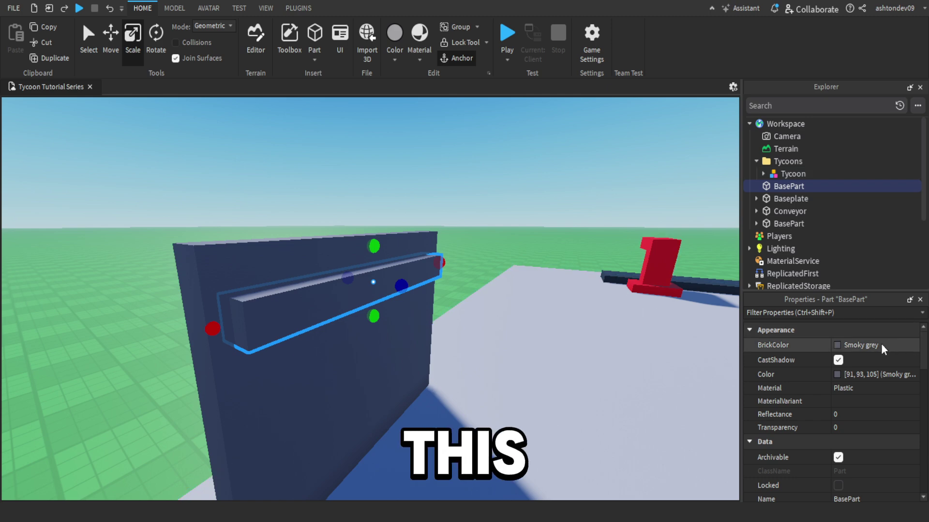
{"action": "left_click", "coordinate": [880, 345]}
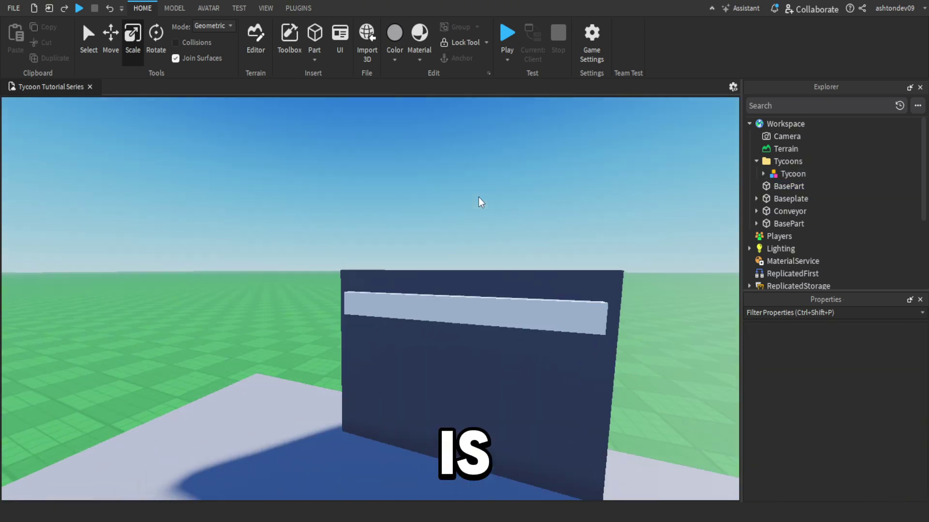
{"action": "scroll", "coordinate": [390, 280], "scroll_direction": "down", "scroll_amount": 3}
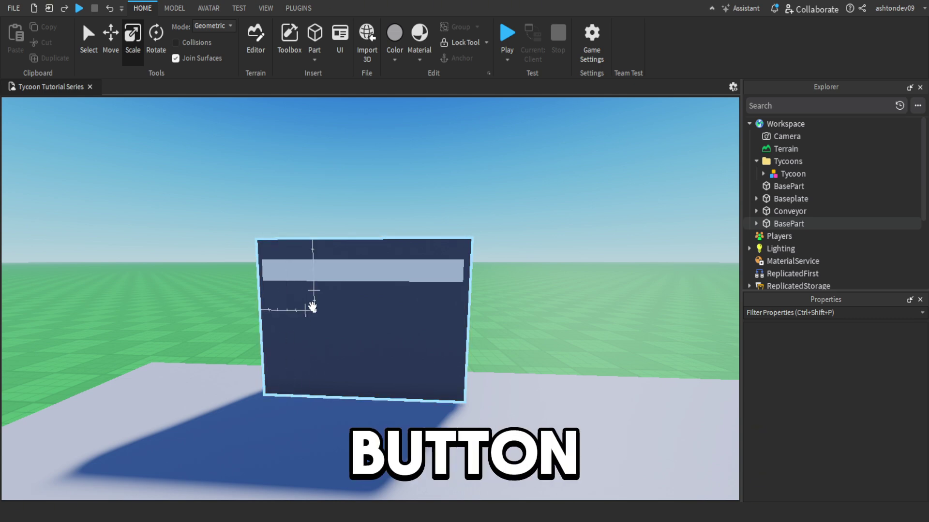
Increase the white strip's height upward so it nearly reaches the panel's upper edge.
{"action": "left_click", "coordinate": [332, 275]}
{"action": "scroll", "coordinate": [358, 242], "scroll_direction": "up", "scroll_amount": 2}
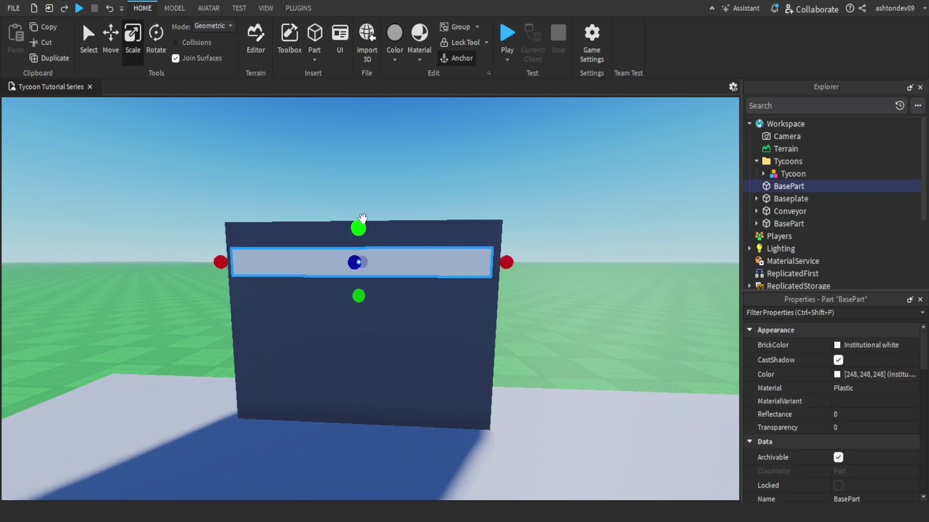
{"action": "left_click_drag", "start_coordinate": [363, 217], "coordinate": [362, 204]}
{"action": "left_click", "coordinate": [546, 280]}
{"action": "scroll", "coordinate": [545, 275], "scroll_direction": "down", "scroll_amount": 3}
{"action": "right_click_drag", "start_coordinate": [545, 274], "coordinate": [547, 279]}
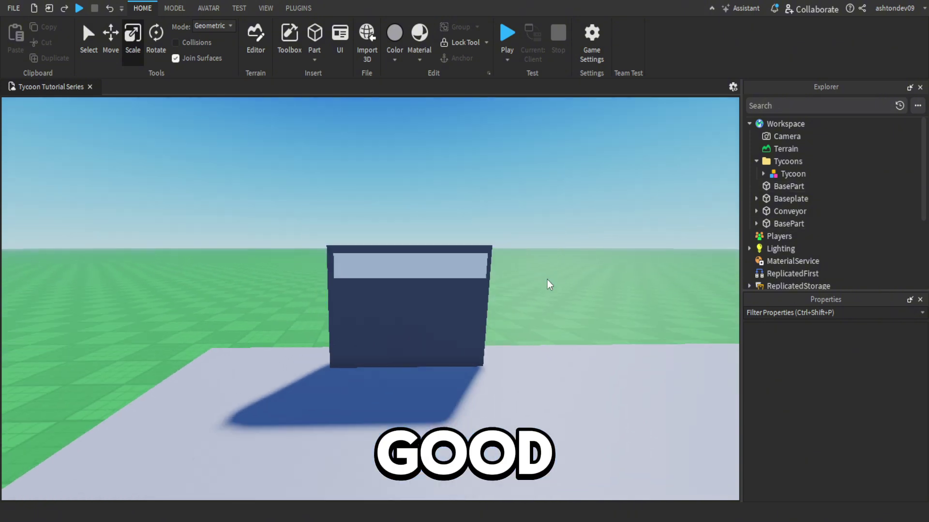
Recolour the strip on the panel to the Fossil BrickColor.
{"action": "scroll", "coordinate": [547, 280], "scroll_direction": "up", "scroll_amount": 1}
{"action": "left_click", "coordinate": [466, 272]}
{"action": "left_click", "coordinate": [841, 346]}
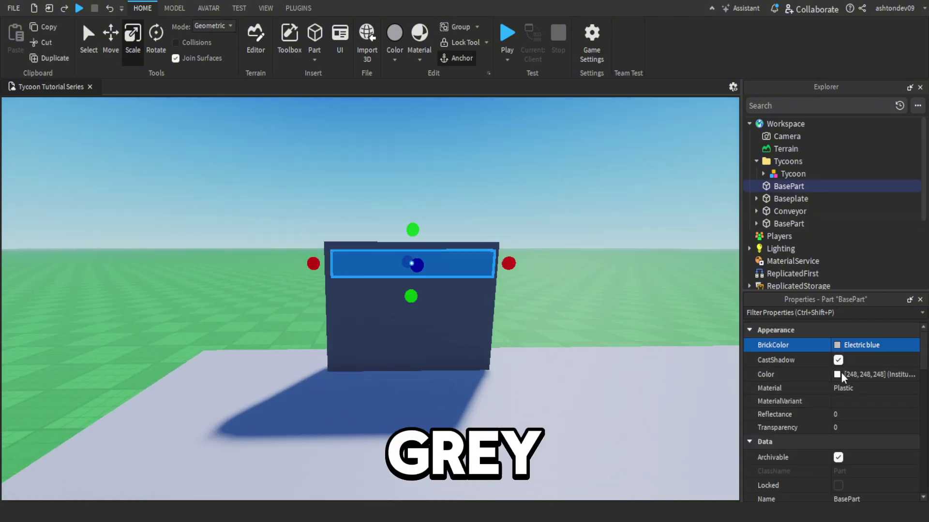
{"action": "left_click", "coordinate": [874, 507]}
{"action": "left_click", "coordinate": [640, 335]}
{"action": "scroll", "coordinate": [393, 248], "scroll_direction": "up", "scroll_amount": 5}
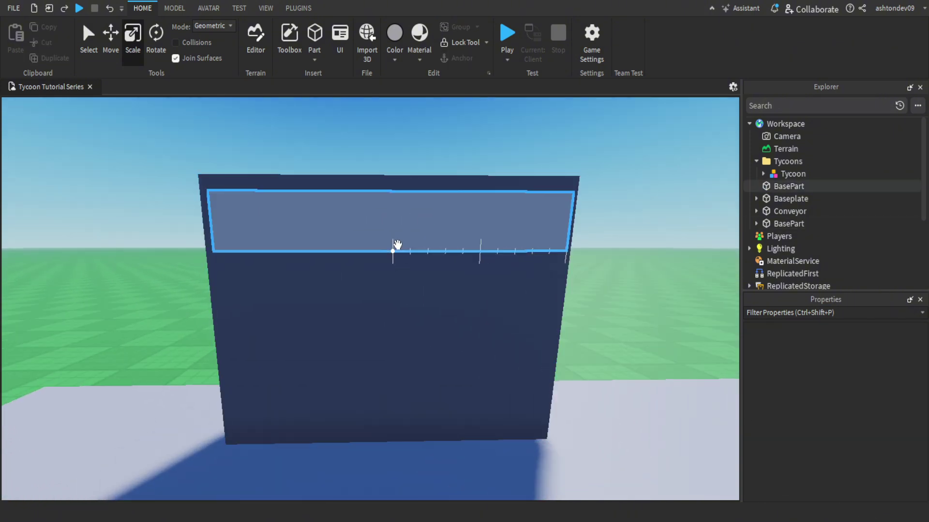
Rename the Fossil-coloured strip to Bar.
{"action": "left_click", "coordinate": [414, 253]}
{"action": "scroll", "coordinate": [414, 253], "scroll_direction": "down", "scroll_amount": 4}
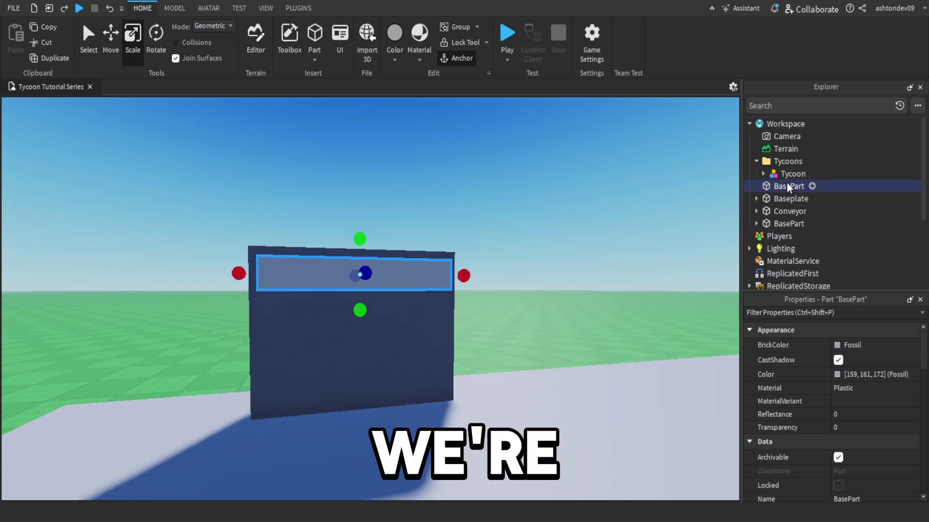
{"action": "left_click", "coordinate": [787, 187]}
{"action": "type", "text": "Bar"}
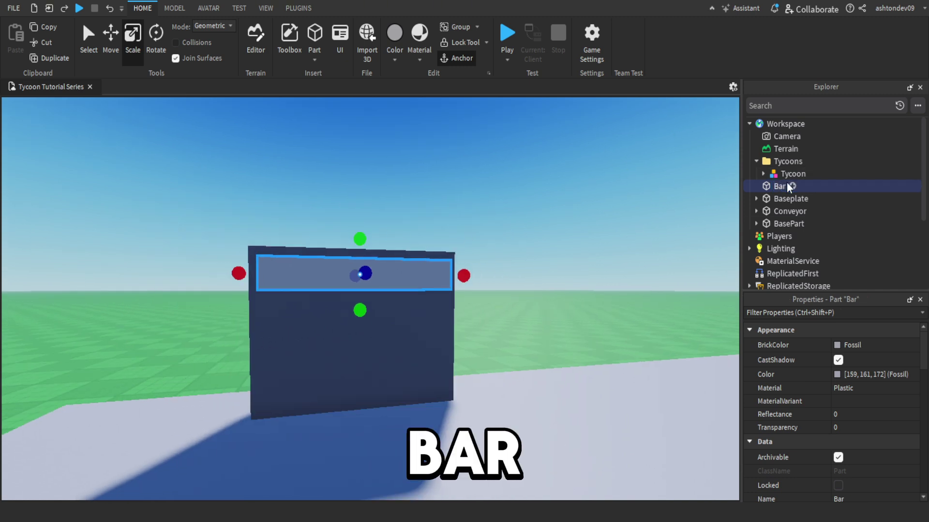
{"action": "key", "text": "Return"}
{"action": "left_click", "coordinate": [605, 239]}
{"action": "scroll", "coordinate": [354, 273], "scroll_direction": "up", "scroll_amount": 2}
{"action": "scroll", "coordinate": [483, 274], "scroll_direction": "down", "scroll_amount": 2}
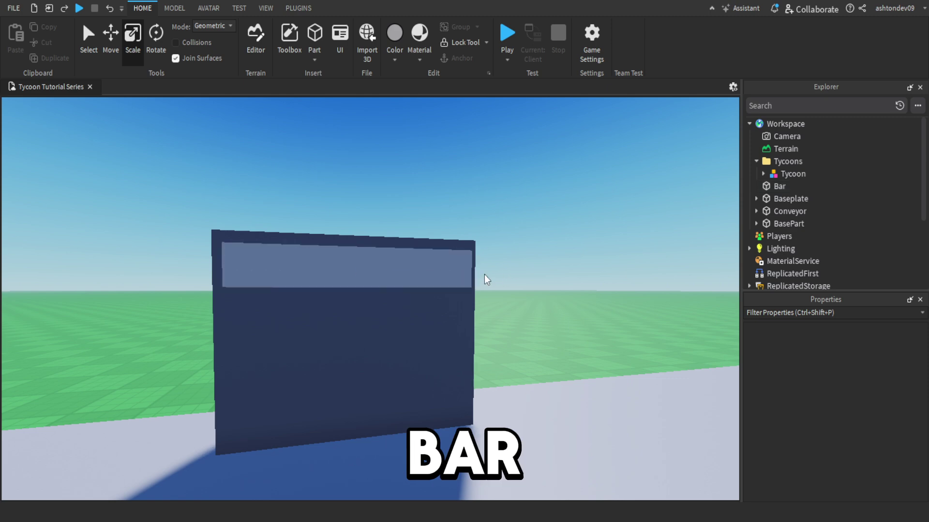
Duplicate Bar and move the copy straight down, leaving a small gap beneath the original.
{"action": "left_click", "coordinate": [450, 272]}
{"action": "scroll", "coordinate": [448, 273], "scroll_direction": "up", "scroll_amount": 2}
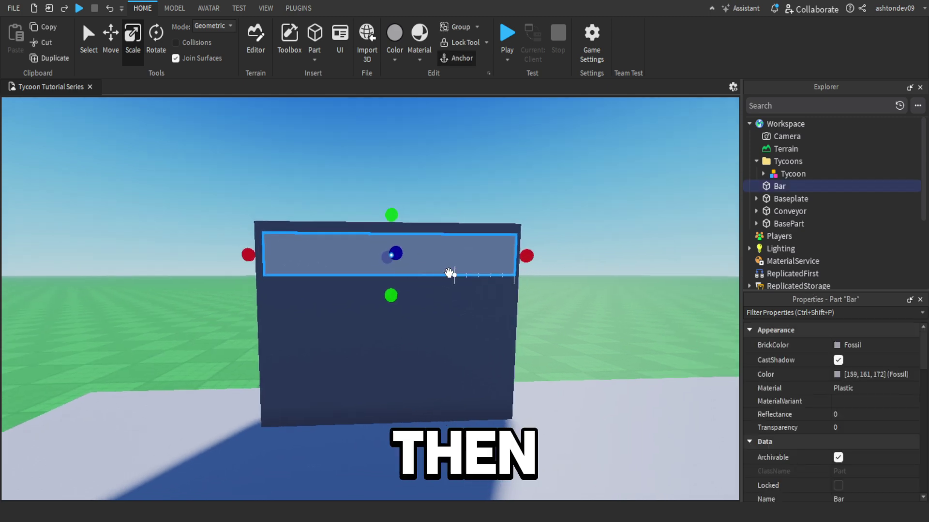
{"action": "key", "text": "ctrl+d"}
{"action": "left_click", "coordinate": [113, 44]}
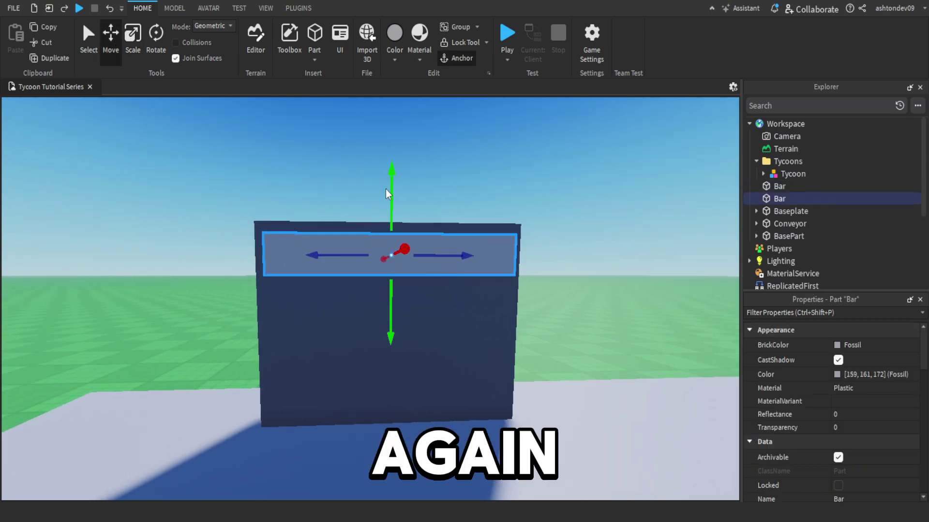
{"action": "left_click_drag", "start_coordinate": [385, 192], "coordinate": [387, 247]}
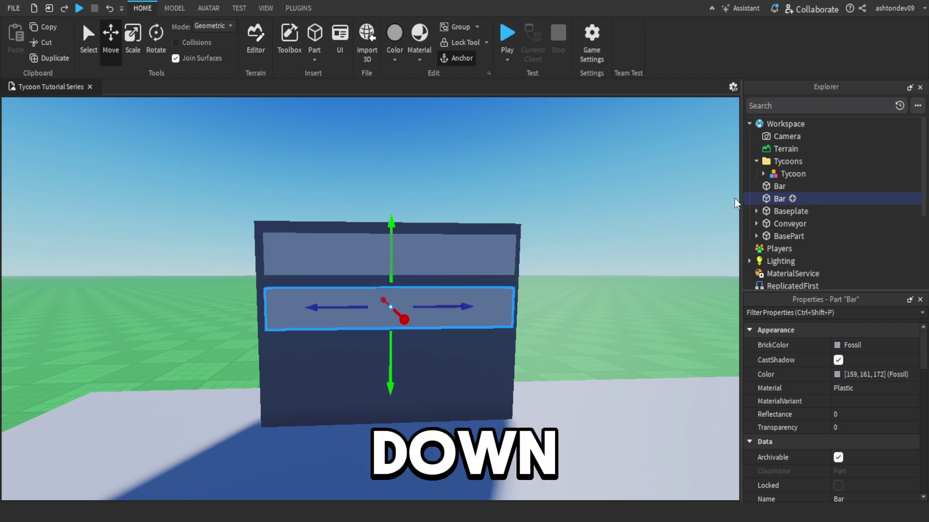
Rename the lower strip to Button and narrow it to a small square about 1.5 studs wide beneath the Bar's left end.
{"action": "type", "text": "Button"}
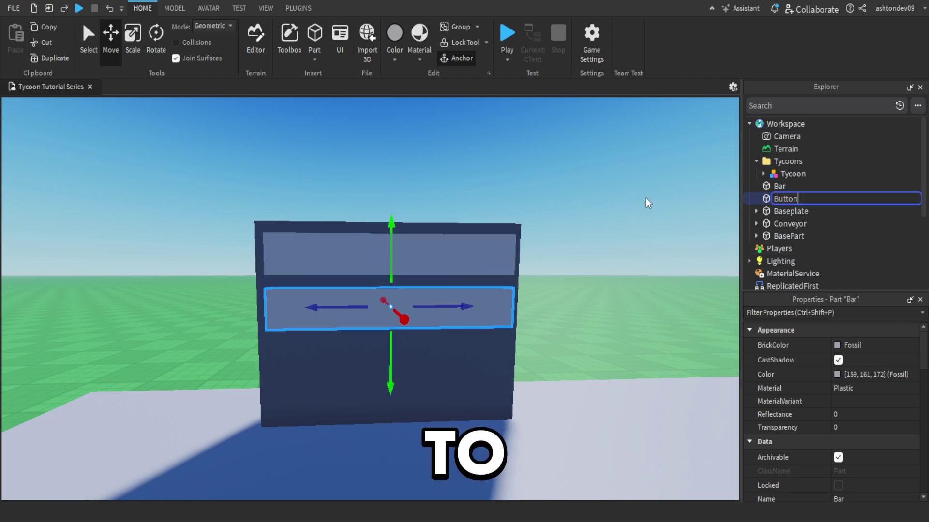
{"action": "key", "text": "Return"}
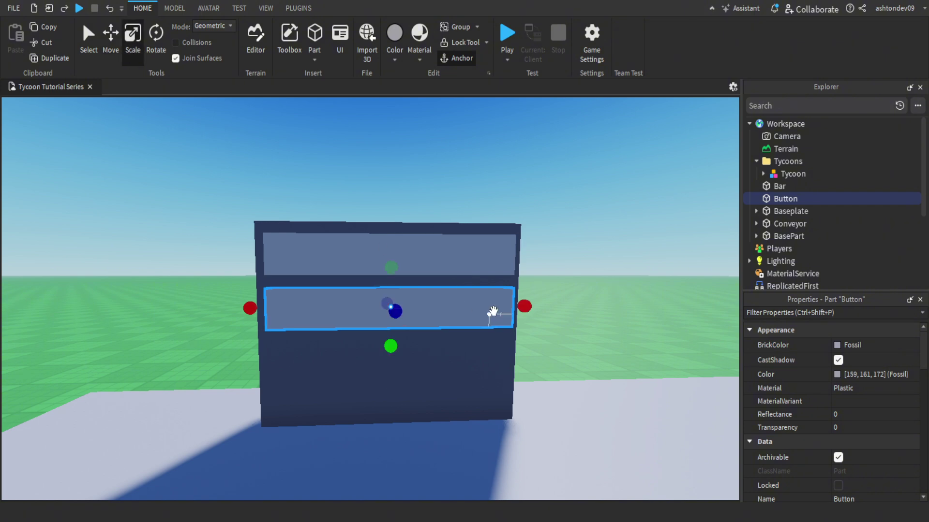
{"action": "left_click_drag", "start_coordinate": [525, 306], "coordinate": [463, 300]}
{"action": "key", "text": "w"}
{"action": "key", "text": "d"}
{"action": "right_click_drag", "start_coordinate": [464, 300], "coordinate": [437, 327]}
{"action": "left_click_drag", "start_coordinate": [372, 360], "coordinate": [350, 362]}
{"action": "right_click_drag", "start_coordinate": [359, 376], "coordinate": [346, 396]}
{"action": "scroll", "coordinate": [359, 376], "scroll_direction": "down", "scroll_amount": 2}
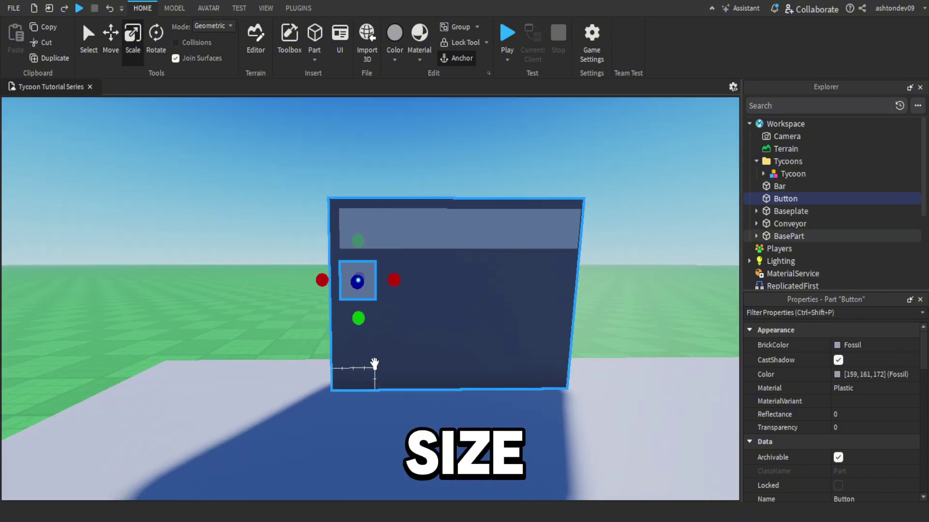
{"action": "scroll", "coordinate": [373, 365], "scroll_direction": "up", "scroll_amount": 2}
{"action": "scroll", "coordinate": [365, 257], "scroll_direction": "down", "scroll_amount": 3}
{"action": "scroll", "coordinate": [420, 309], "scroll_direction": "up", "scroll_amount": 1}
{"action": "left_click", "coordinate": [393, 283]}
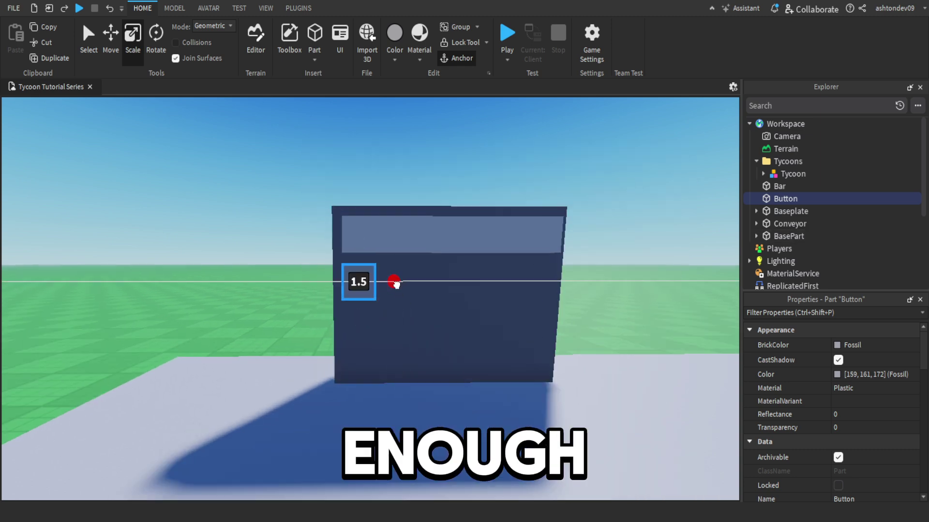
{"action": "left_click", "coordinate": [360, 317]}
Try red and Lime green as the BrickColor of Button.
{"action": "left_click", "coordinate": [866, 347]}
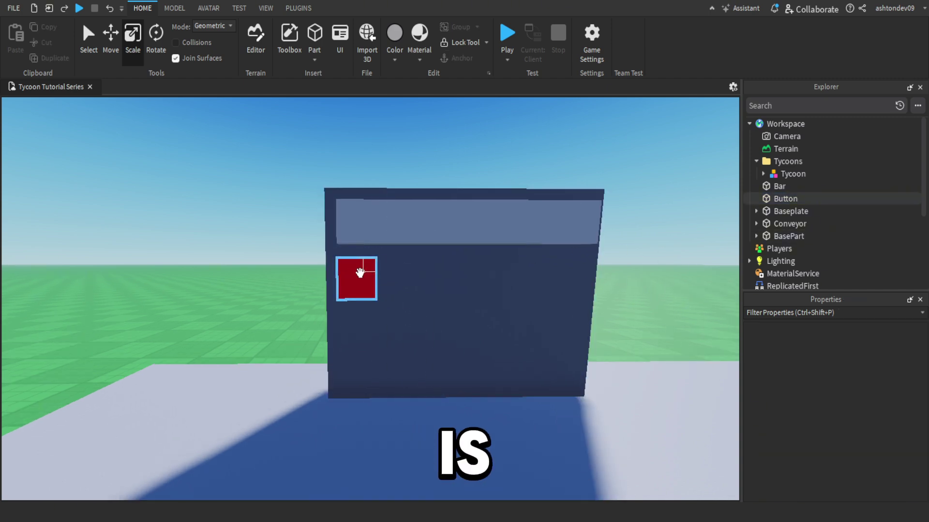
{"action": "scroll", "coordinate": [360, 272], "scroll_direction": "up", "scroll_amount": 2}
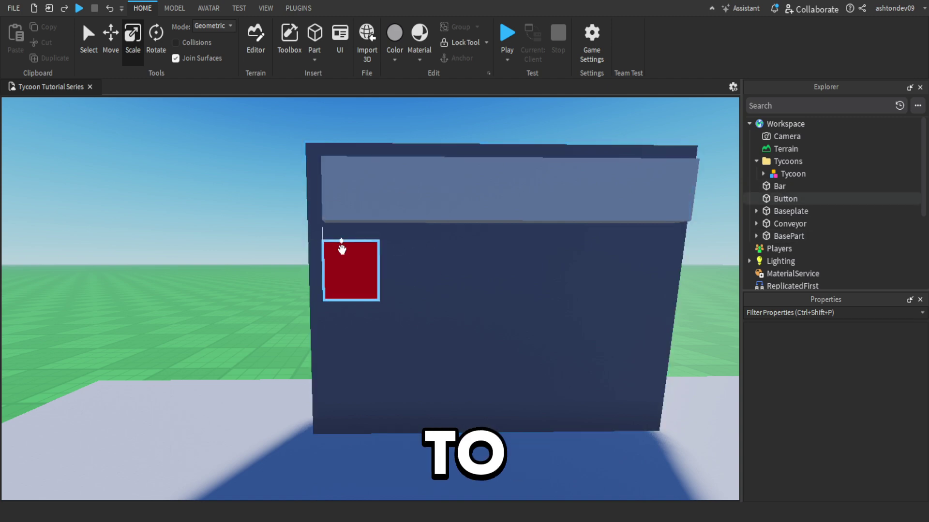
{"action": "left_click", "coordinate": [365, 259]}
{"action": "left_click", "coordinate": [860, 348]}
{"action": "left_click", "coordinate": [804, 355]}
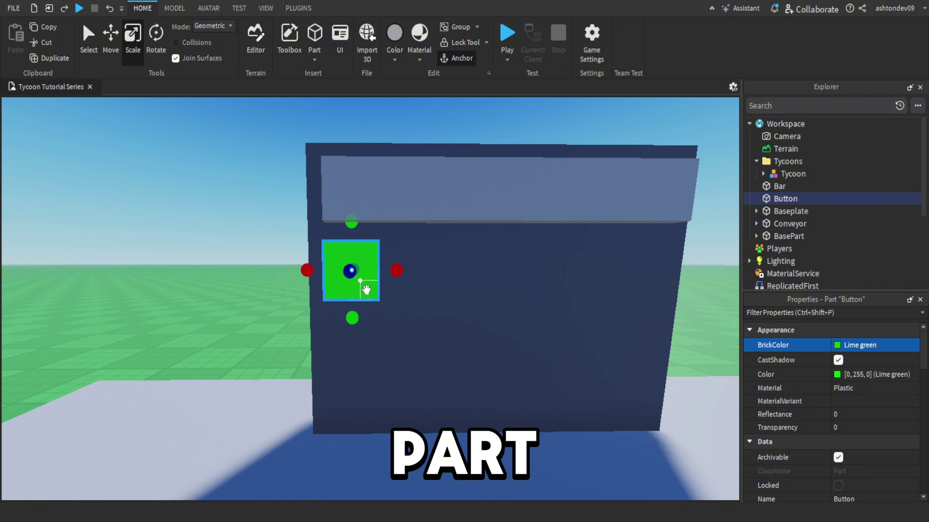
Recolour Button back to red.
{"action": "key", "text": "a"}
{"action": "right_click_drag", "start_coordinate": [366, 289], "coordinate": [487, 246]}
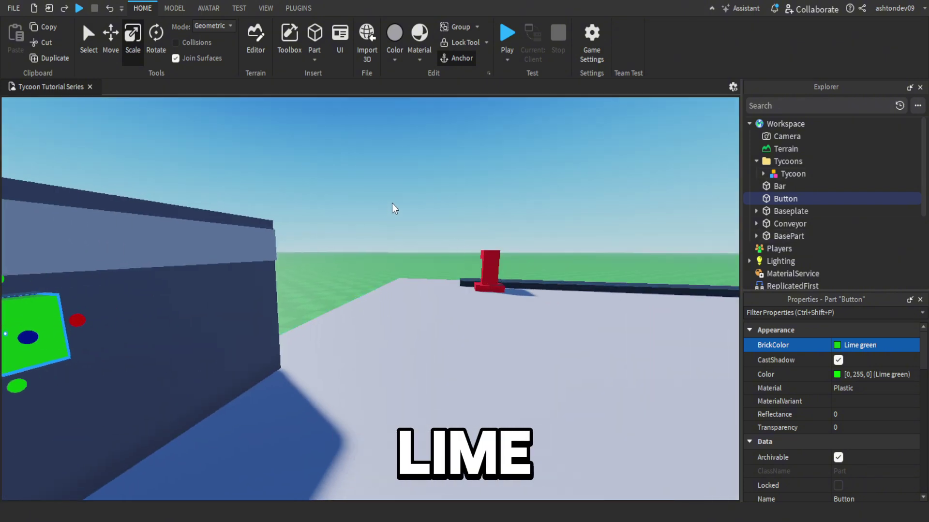
{"action": "right_click_drag", "start_coordinate": [391, 203], "coordinate": [427, 208]}
{"action": "key", "text": "d"}
{"action": "left_click", "coordinate": [847, 344]}
{"action": "left_click", "coordinate": [871, 406]}
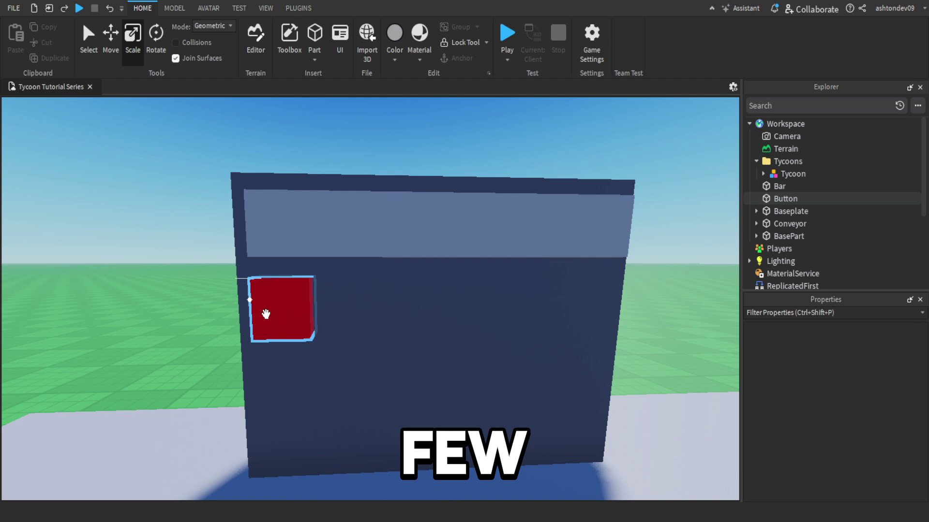
Duplicate the red Button into two rows of five buttons beneath the Bar, each in a different colour.
{"action": "left_click", "coordinate": [263, 311]}
{"action": "key", "text": "ctrl+d"}
{"action": "key", "text": "ctrl+2"}
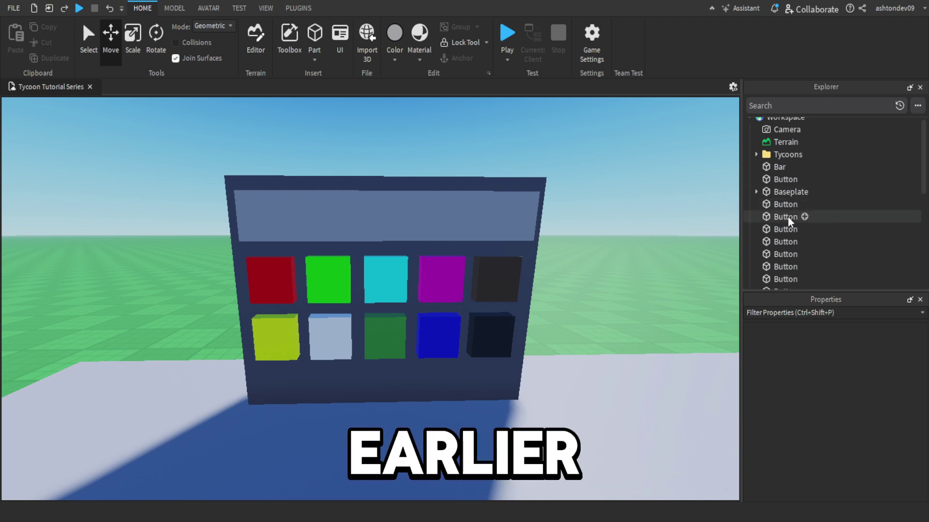
Insert a ClickDetector into the first Button and copy it into each of the other nine buttons.
{"action": "left_click", "coordinate": [793, 182]}
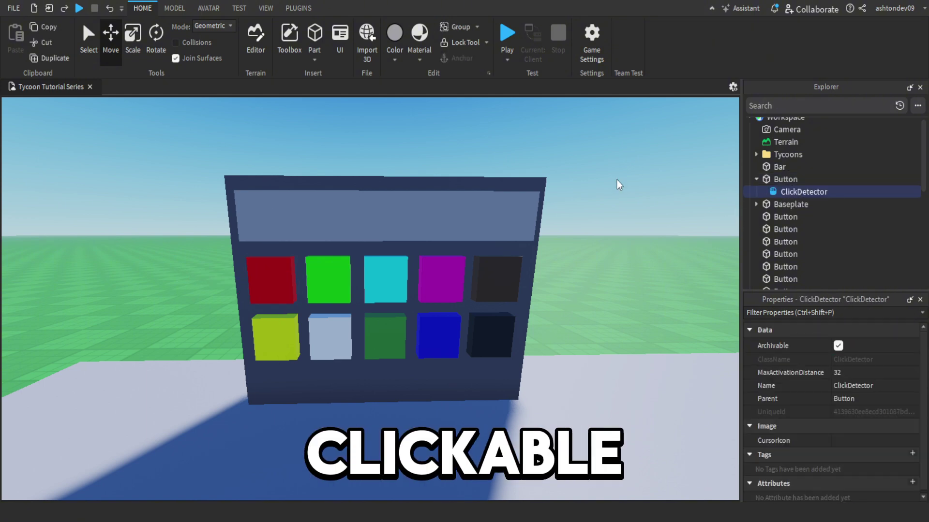
{"action": "key", "text": "ctrl+d"}
{"action": "key", "text": "ctrl+d"}
{"action": "left_click_drag", "start_coordinate": [789, 204], "coordinate": [788, 228]}
{"action": "key", "text": "ctrl+d"}
{"action": "key", "text": "ctrl+d"}
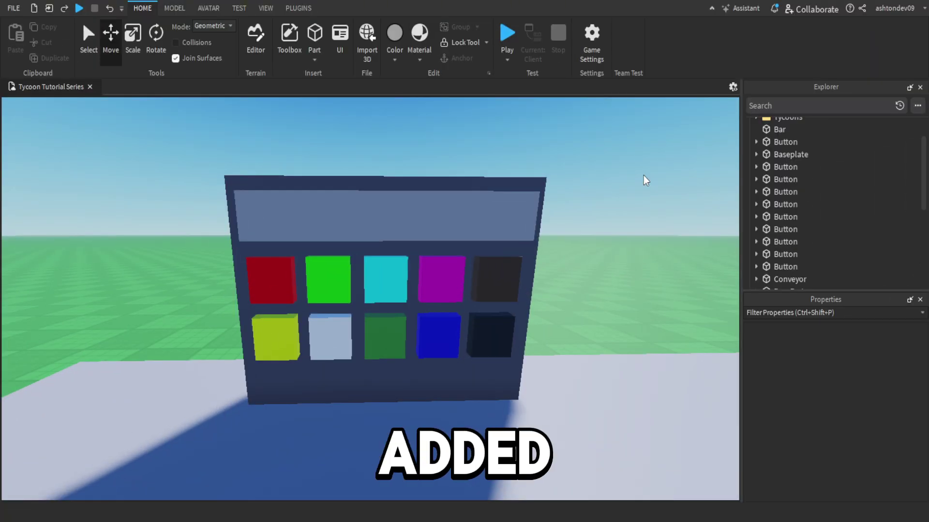
Select all ten coloured buttons on the board and group them into a folder.
{"action": "left_click", "coordinate": [490, 333]}
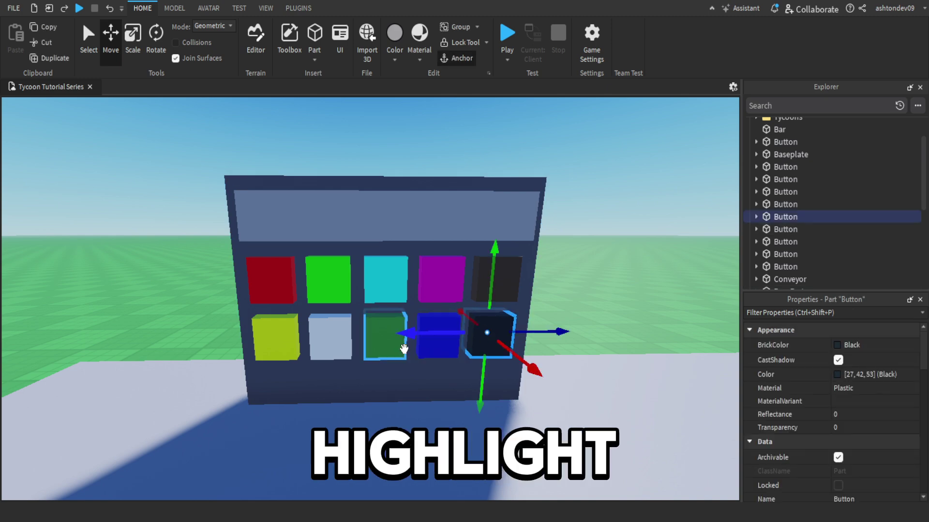
{"action": "left_click", "coordinate": [436, 351], "text": "ctrl"}
{"action": "left_click", "coordinate": [385, 336], "text": "shift"}
{"action": "left_click", "coordinate": [330, 336], "text": "shift"}
{"action": "left_click", "coordinate": [276, 337], "text": "shift"}
{"action": "left_click", "coordinate": [271, 279], "text": "shift"}
{"action": "left_click", "coordinate": [329, 279], "text": "shift"}
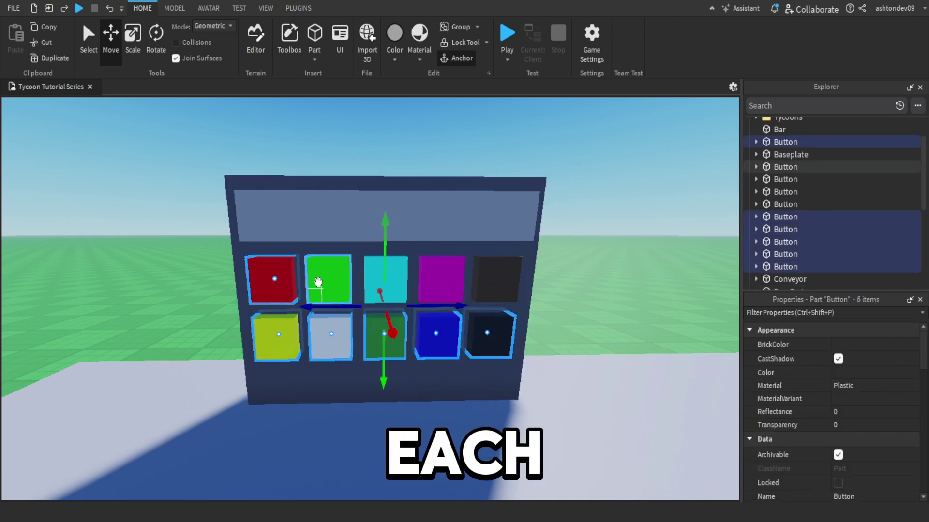
{"action": "left_click", "coordinate": [432, 273], "text": "shift"}
{"action": "left_click", "coordinate": [491, 277], "text": "shift"}
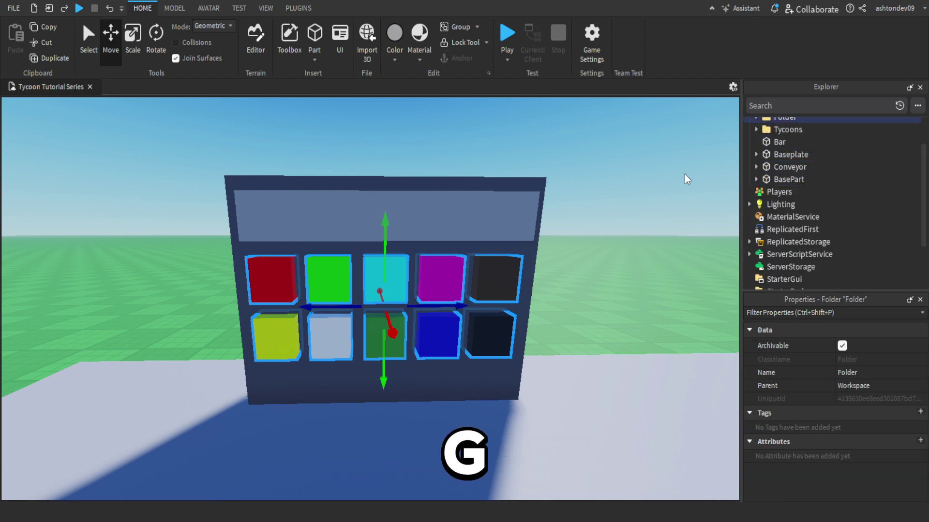
{"action": "key", "text": "ctrl+alt+g"}
{"action": "scroll", "coordinate": [761, 167], "scroll_direction": "up", "scroll_amount": 2}
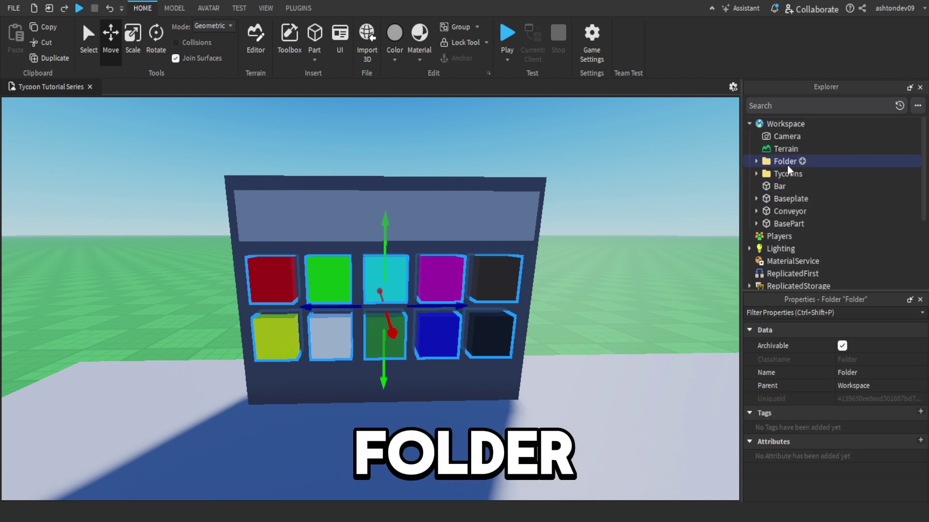
Rename the new folder holding the coloured buttons to Buttons.
{"action": "type", "text": "tons"}
{"action": "key", "text": "Return"}
{"action": "left_click", "coordinate": [588, 203]}
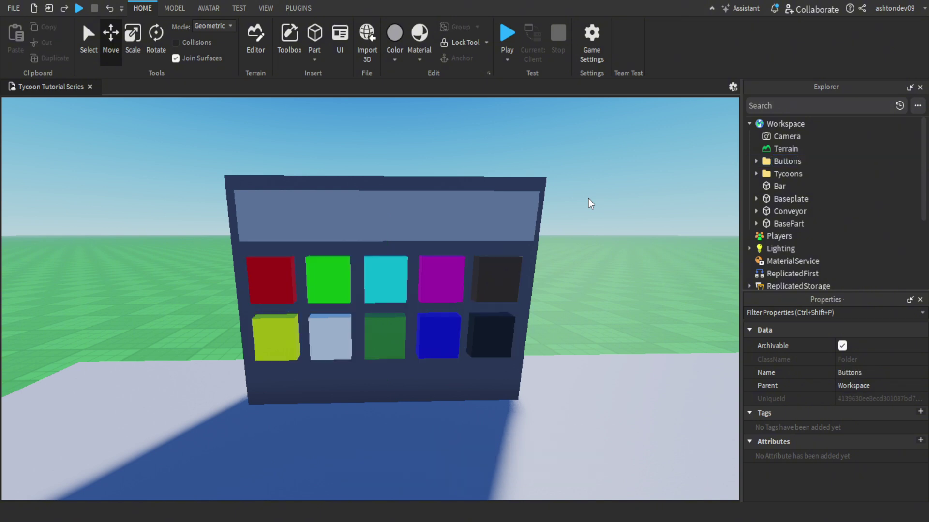
Group the Buttons folder, Bar and BasePart together into one model.
{"action": "left_click", "coordinate": [780, 164]}
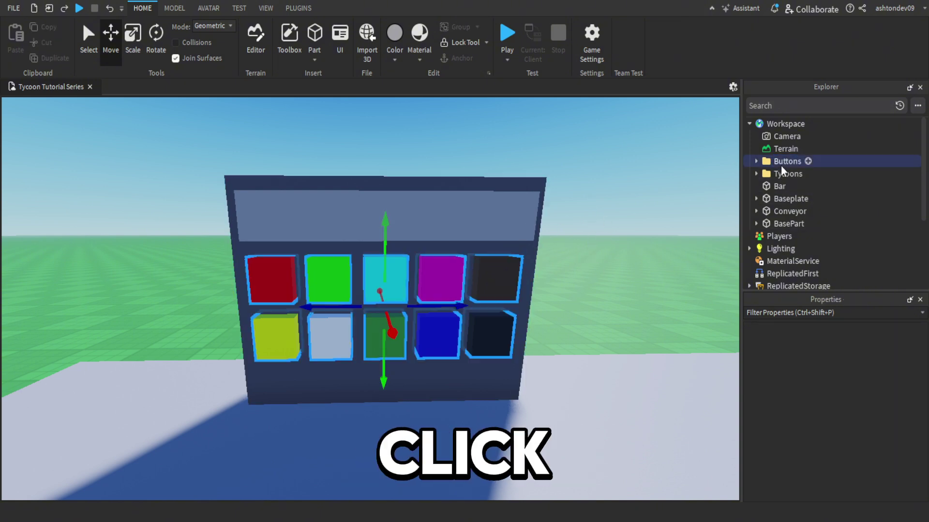
{"action": "left_click", "coordinate": [477, 223], "text": "shift"}
{"action": "left_click", "coordinate": [524, 253], "text": "shift"}
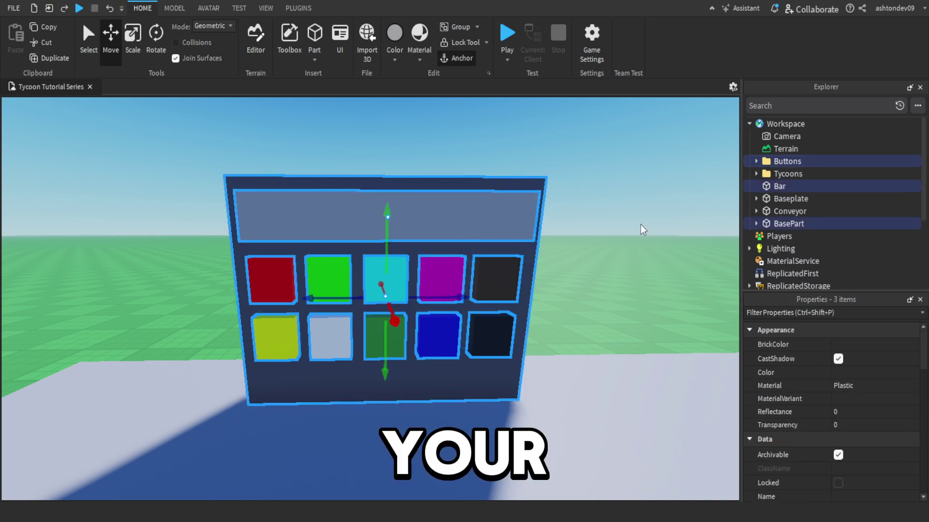
{"action": "key", "text": "ctrl+g"}
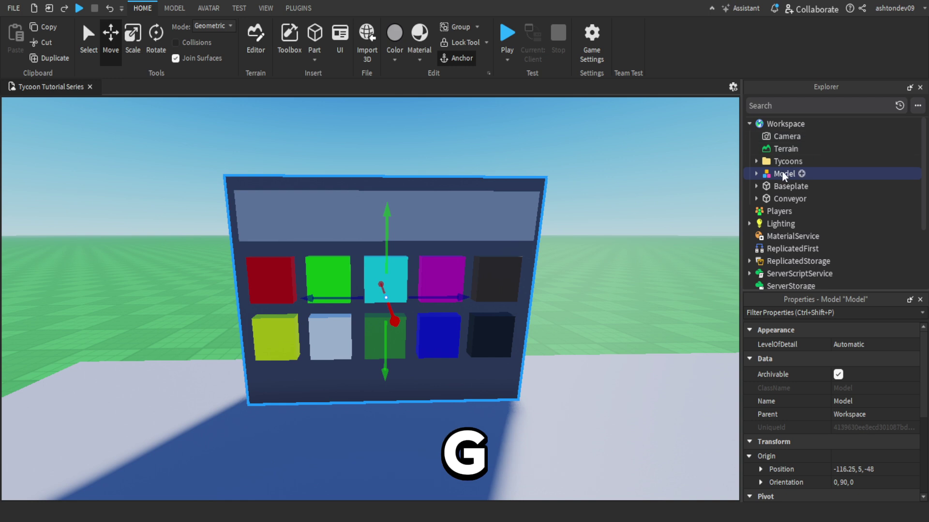
Rename the board's model to Colorizer.
{"action": "key", "text": "F2"}
{"action": "type", "text": "Colori"}
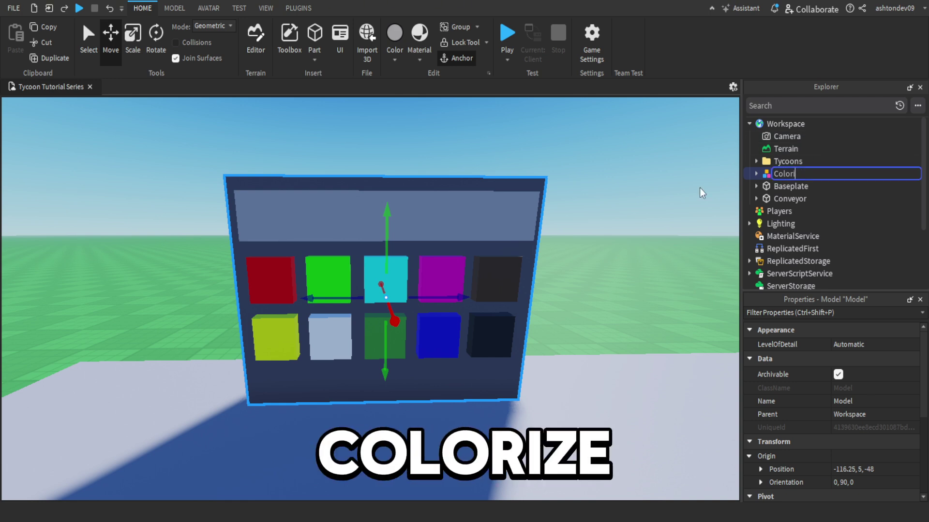
{"action": "type", "text": "zer"}
{"action": "key", "text": "Return"}
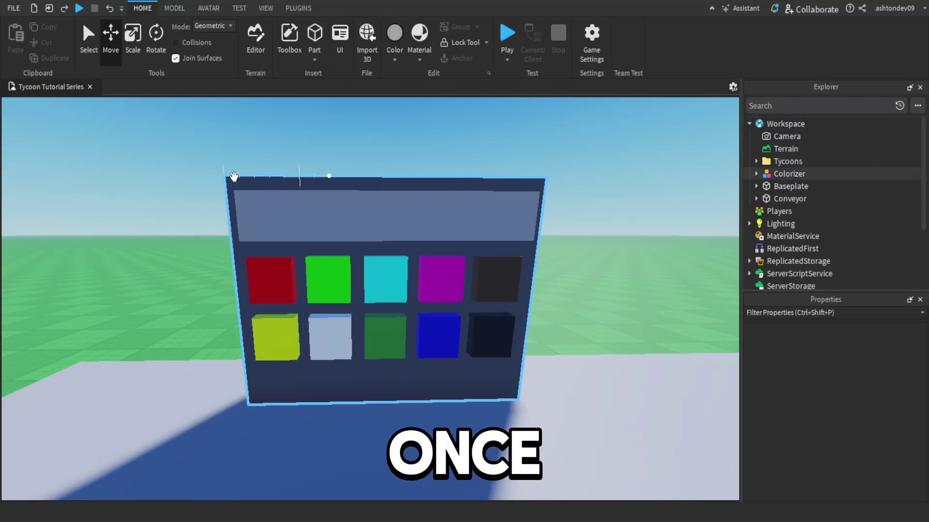
Insert a Script into the Colorizer model and clear its default code.
{"action": "left_click", "coordinate": [759, 173]}
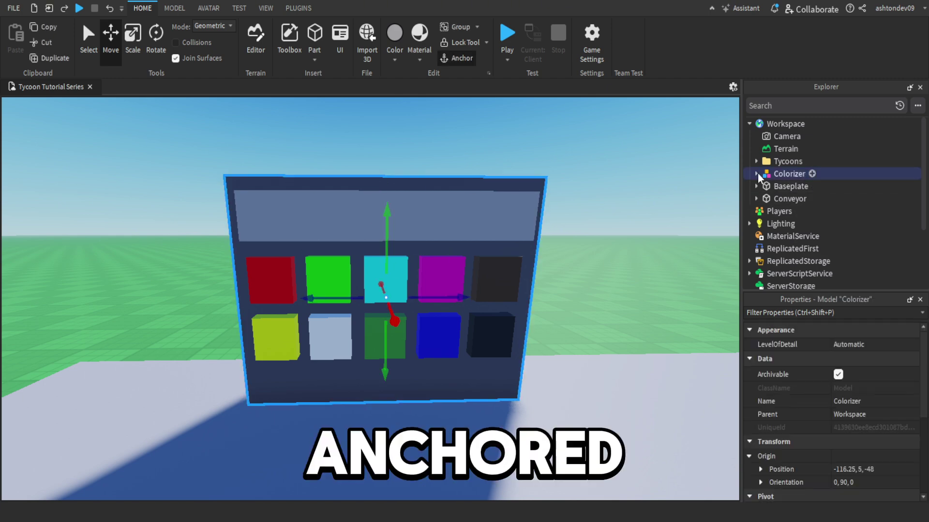
{"action": "left_click", "coordinate": [757, 174]}
{"action": "left_click", "coordinate": [721, 191]}
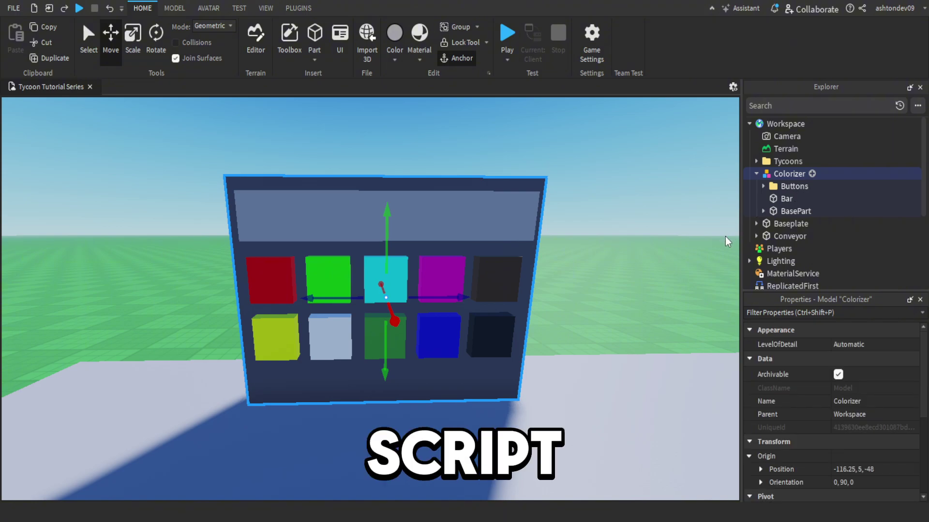
{"action": "key", "text": "ctrl+a"}
{"action": "key", "text": "BackSpace"}
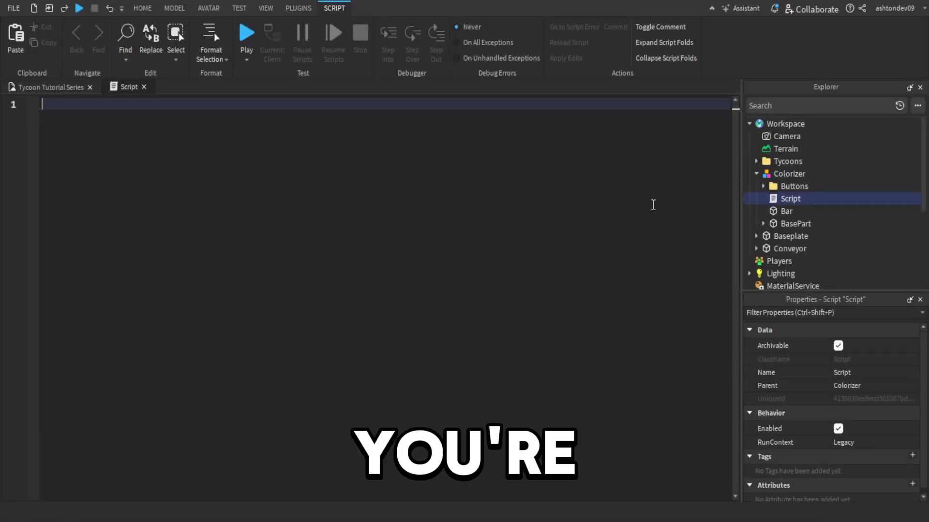
Rename the script to ColourChanger and fill in code that sets DropperColourValue and Bar to the clicked button's BrickColor.
{"action": "left_click", "coordinate": [788, 199]}
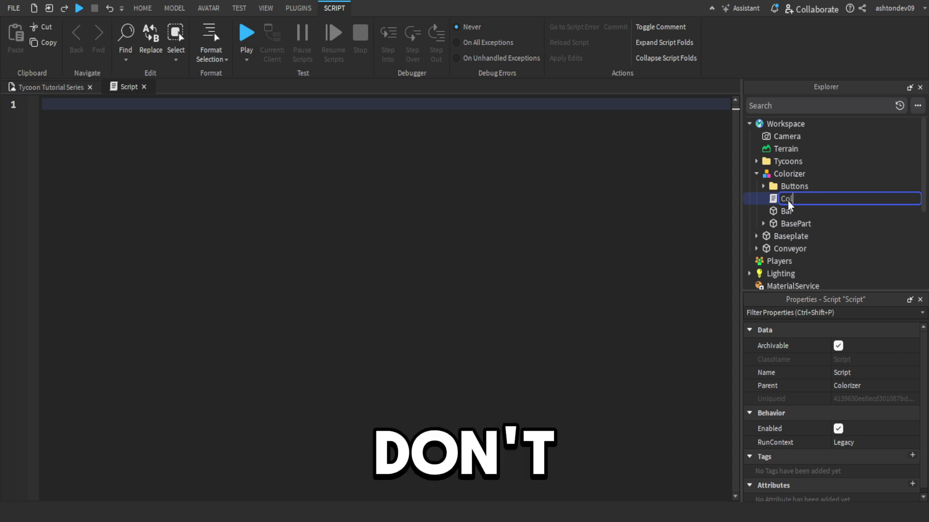
{"action": "type", "text": "ColourChanger"}
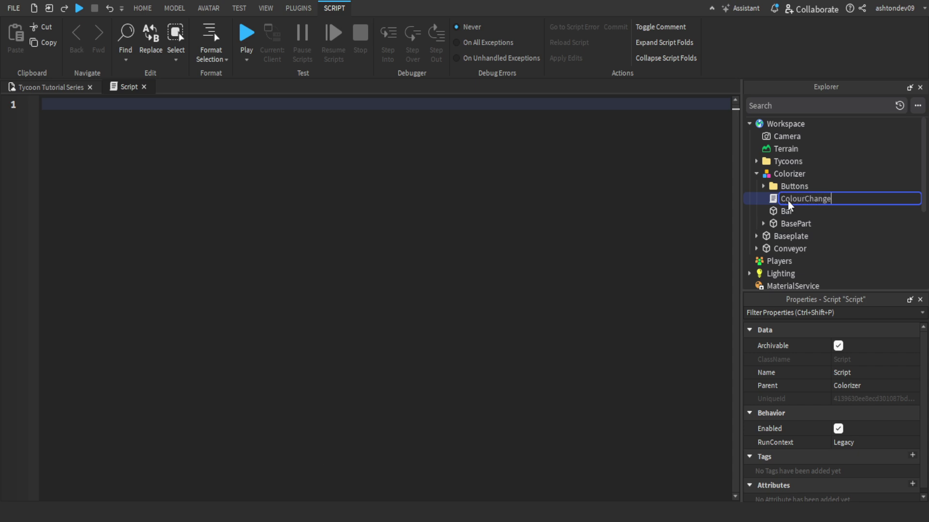
{"action": "key", "text": "Return"}
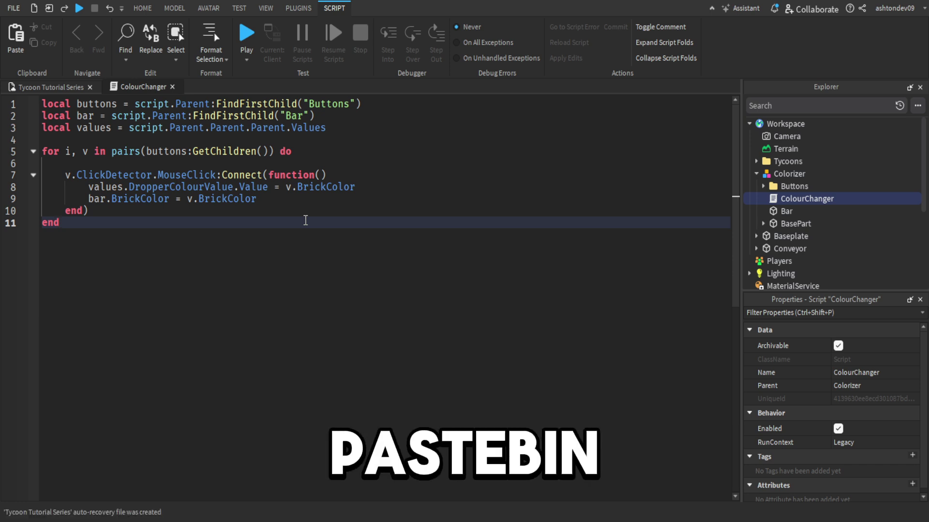
Move the Colorizer model into the Tycoon's PurchasedItems folder and close the ColourChanger script.
{"action": "left_click_drag", "start_coordinate": [761, 172], "coordinate": [784, 189]}
{"action": "left_click_drag", "start_coordinate": [785, 275], "coordinate": [816, 239]}
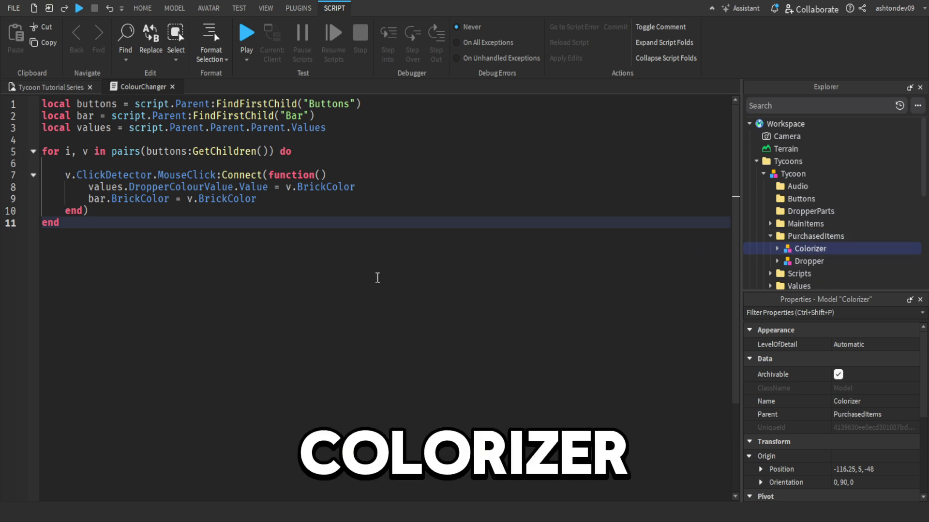
{"action": "left_click", "coordinate": [172, 90]}
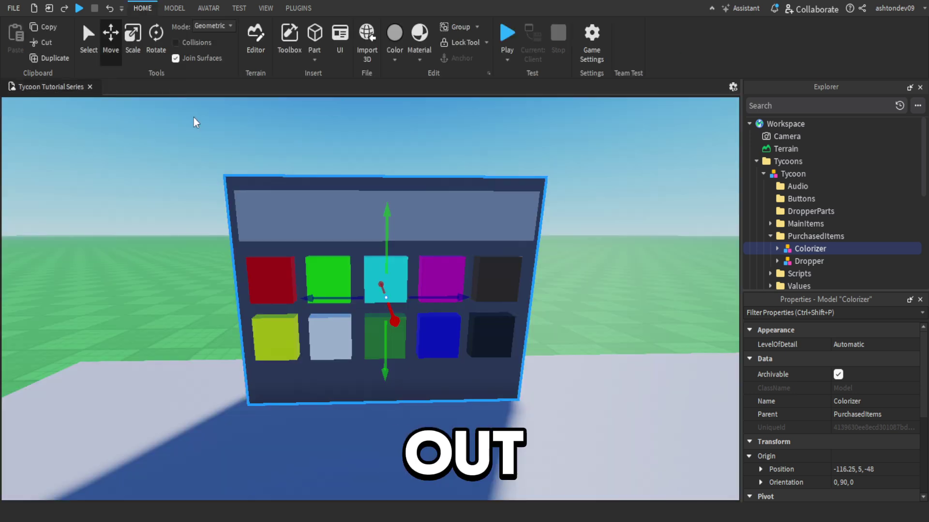
Play-test the game, run onto the tycoon's base and activate the magenta button on the Colorizer board.
{"action": "left_click", "coordinate": [504, 36]}
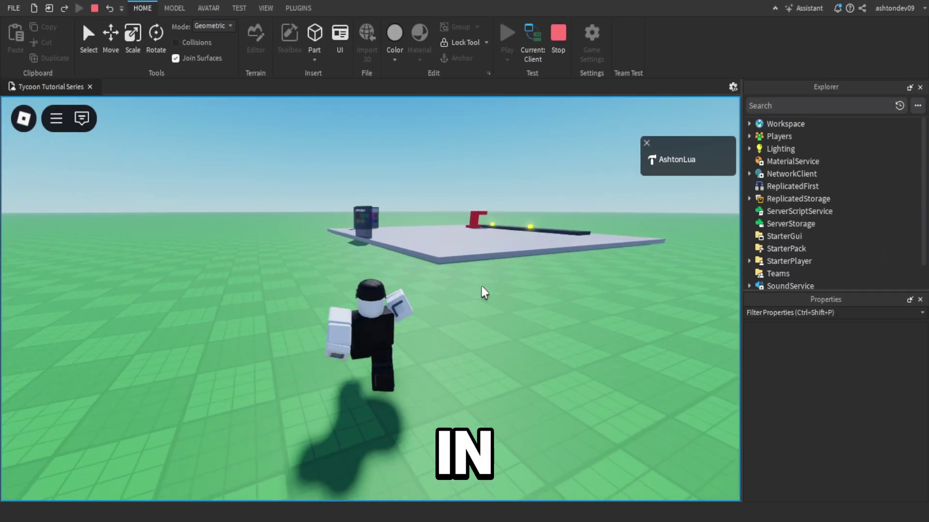
{"action": "key", "text": "w"}
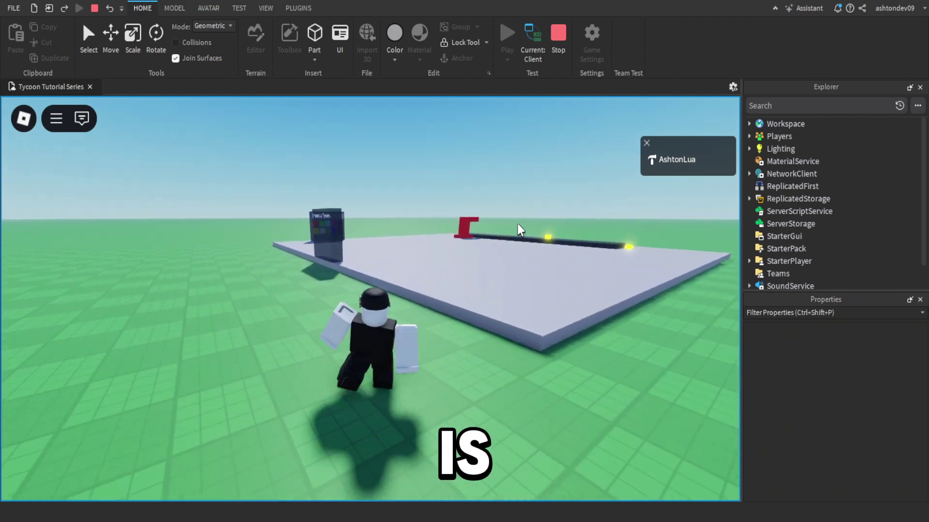
{"action": "key", "text": "w"}
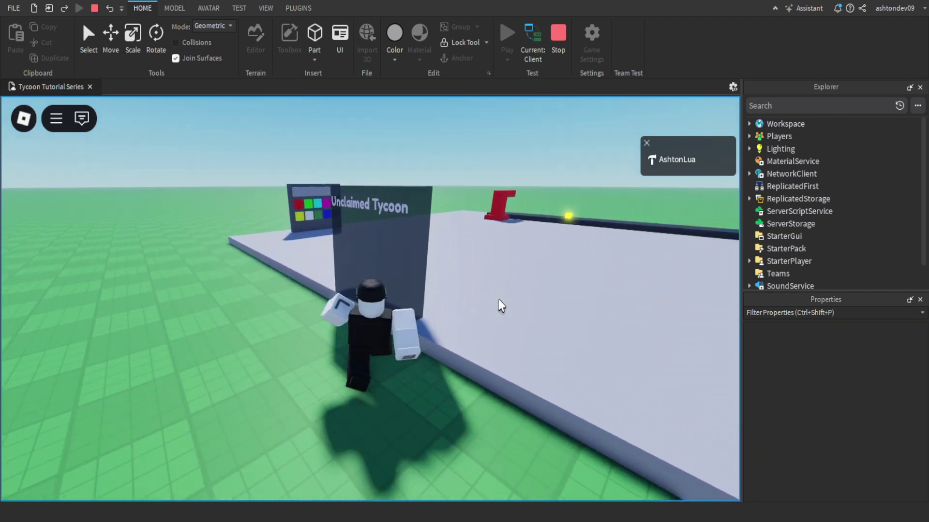
{"action": "key", "text": "w"}
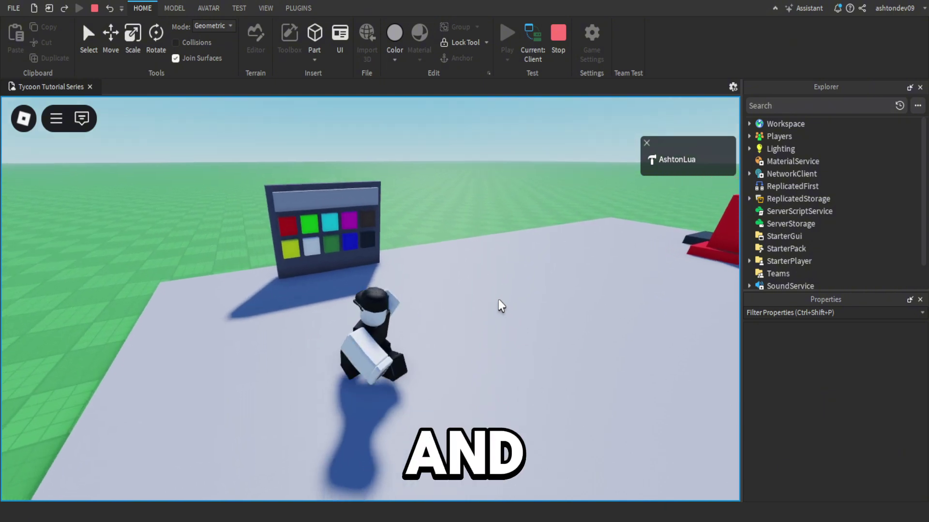
{"action": "key", "text": "a"}
{"action": "left_click", "coordinate": [281, 268]}
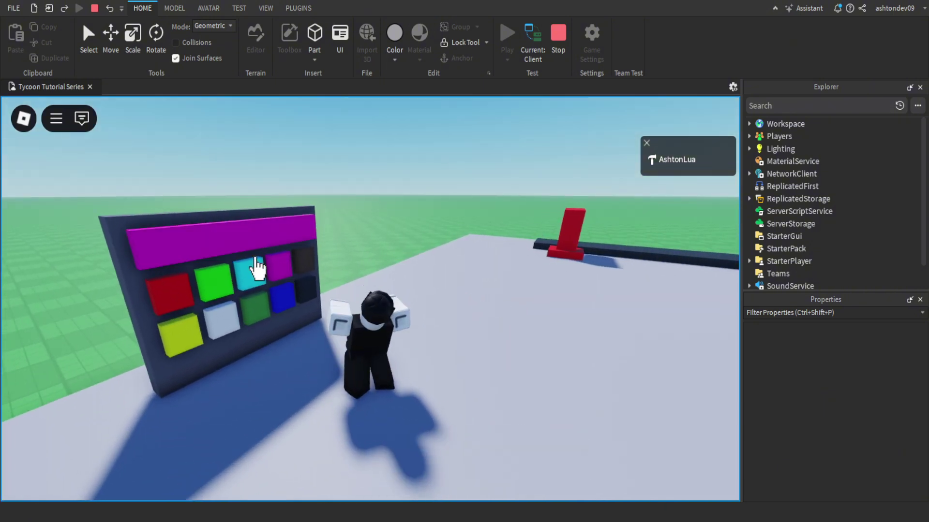
Run along the conveyor and examine the colour of the dropped parts.
{"action": "key", "text": "d"}
{"action": "right_click_drag", "start_coordinate": [428, 266], "coordinate": [428, 266]}
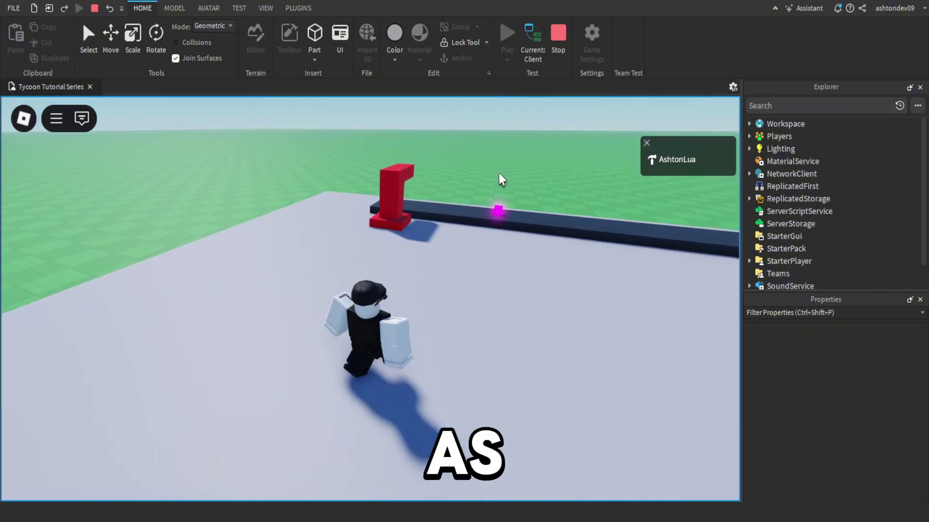
{"action": "key", "text": "d"}
{"action": "right_click_drag", "start_coordinate": [433, 221], "coordinate": [432, 221]}
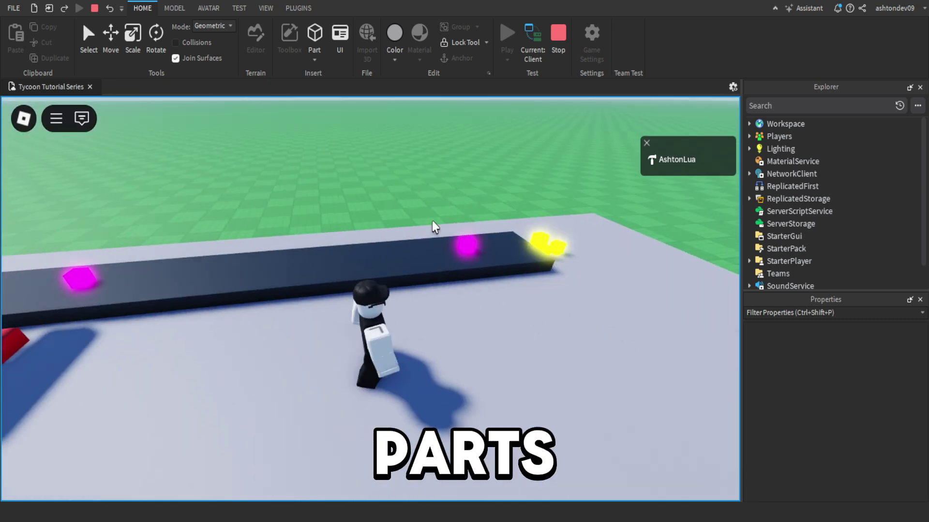
{"action": "key", "text": "d"}
{"action": "key", "text": "w"}
{"action": "right_click_drag", "start_coordinate": [489, 247], "coordinate": [395, 266]}
{"action": "key", "text": "a"}
{"action": "key", "text": "s"}
{"action": "key", "text": "w"}
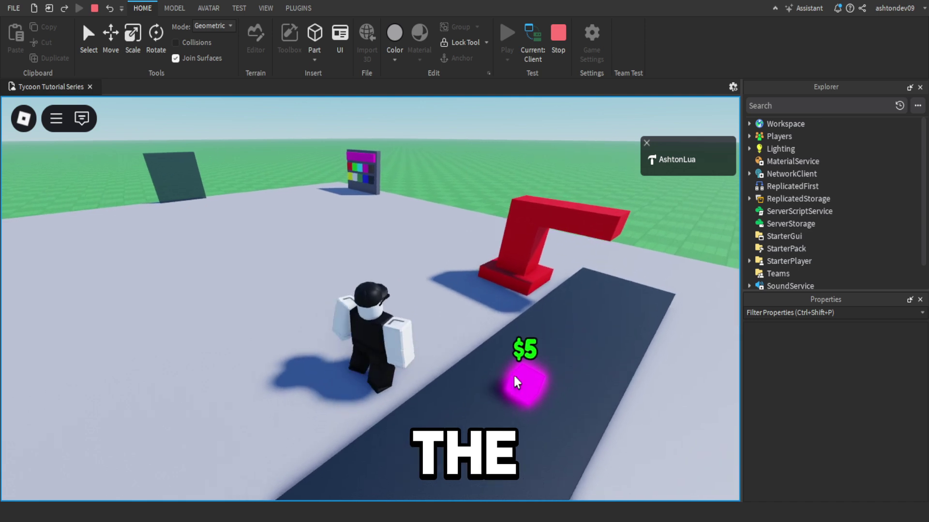
Run back to the Colorizer board and activate the light grey button.
{"action": "key", "text": "w"}
{"action": "right_click_drag", "start_coordinate": [513, 363], "coordinate": [513, 363]}
{"action": "key", "text": "w"}
{"action": "key", "text": "a"}
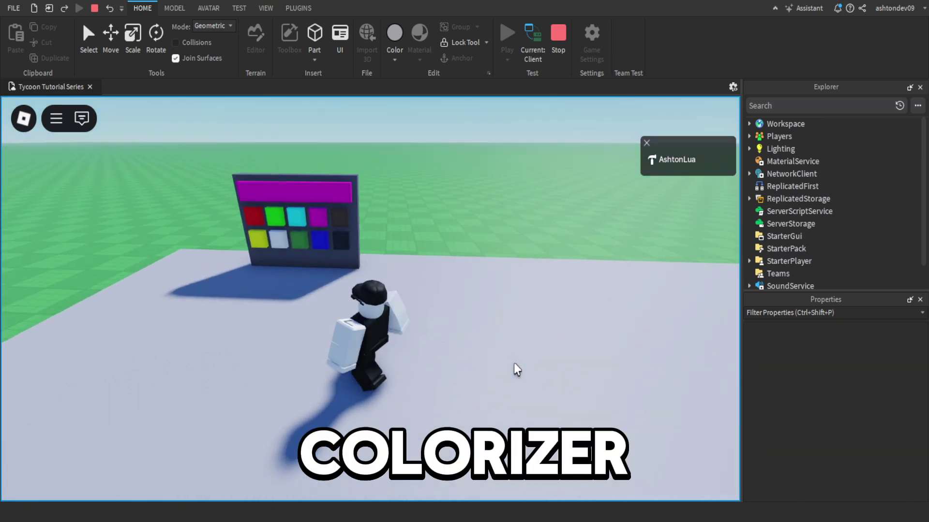
{"action": "key", "text": "w"}
{"action": "left_click", "coordinate": [300, 271]}
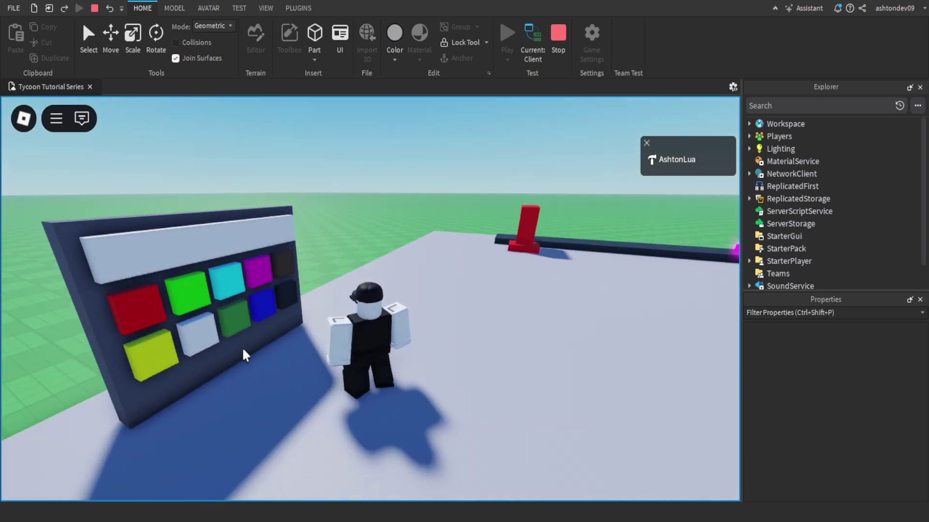
{"action": "scroll", "coordinate": [417, 358], "scroll_direction": "up", "scroll_amount": 2}
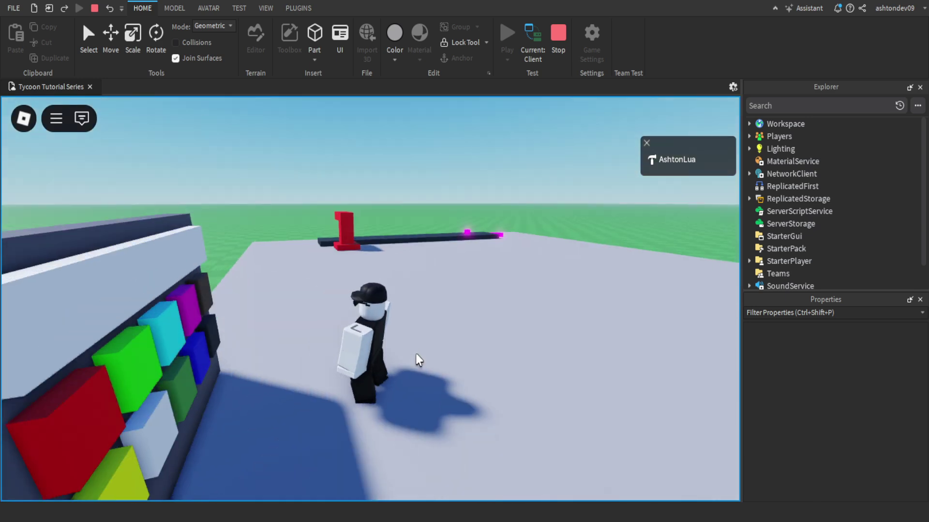
Return to the conveyor and check whether the dropped parts take the light grey colour.
{"action": "key", "text": "d"}
{"action": "key", "text": "w"}
{"action": "right_click_drag", "start_coordinate": [416, 353], "coordinate": [478, 225]}
{"action": "key", "text": "d"}
{"action": "key", "text": "s"}
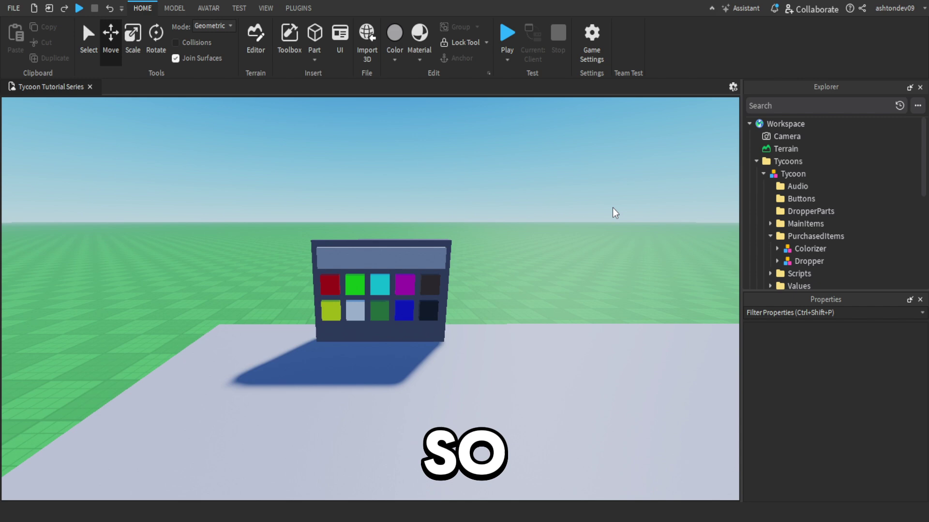
Duplicate the Colorizer model and move the copy 15.5 studs sideways along the base.
{"action": "key", "text": "w"}
{"action": "left_click", "coordinate": [808, 248]}
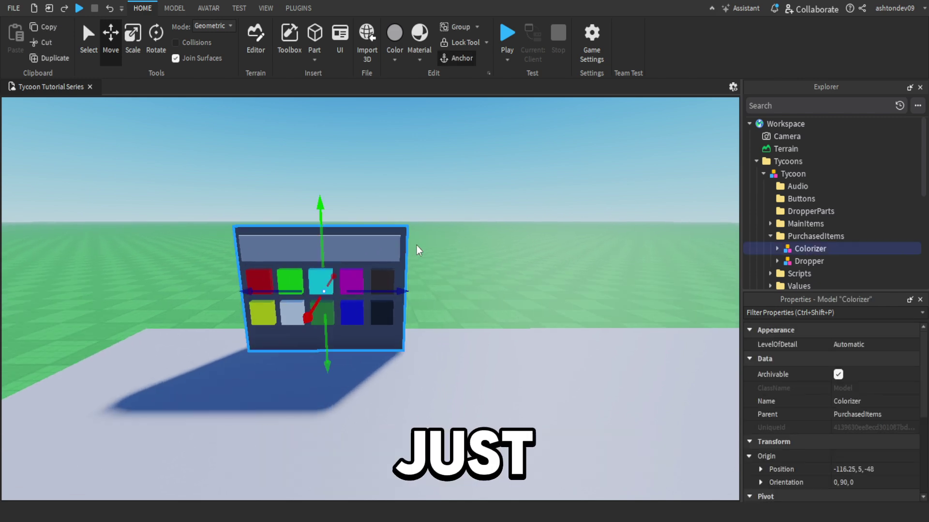
{"action": "key", "text": "ctrl+c"}
{"action": "key", "text": "ctrl+v"}
{"action": "left_click_drag", "start_coordinate": [392, 291], "coordinate": [502, 289]}
{"action": "key", "text": "s"}
{"action": "right_click_drag", "start_coordinate": [364, 218], "coordinate": [365, 222]}
{"action": "key", "text": "d"}
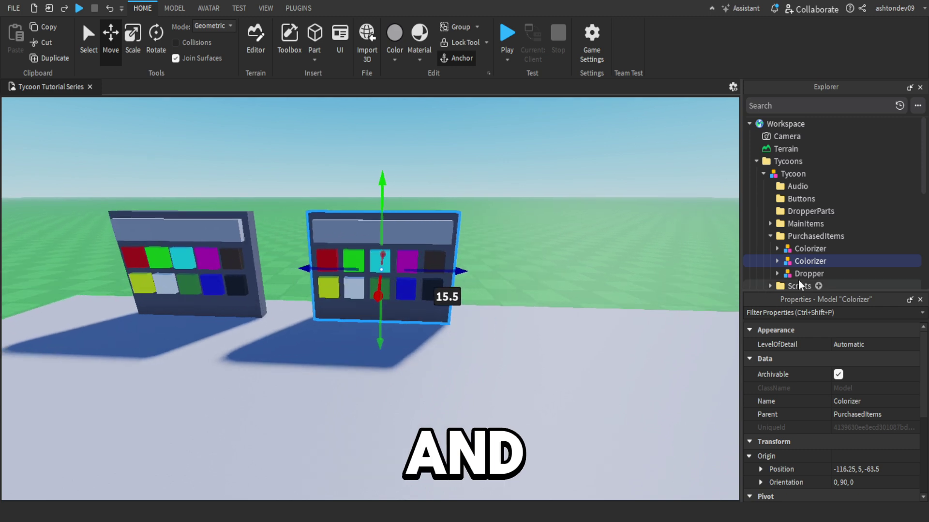
Rename the copied Colorizer model to Materializer.
{"action": "double_click", "coordinate": [816, 266]}
{"action": "type", "text": "Mate"}
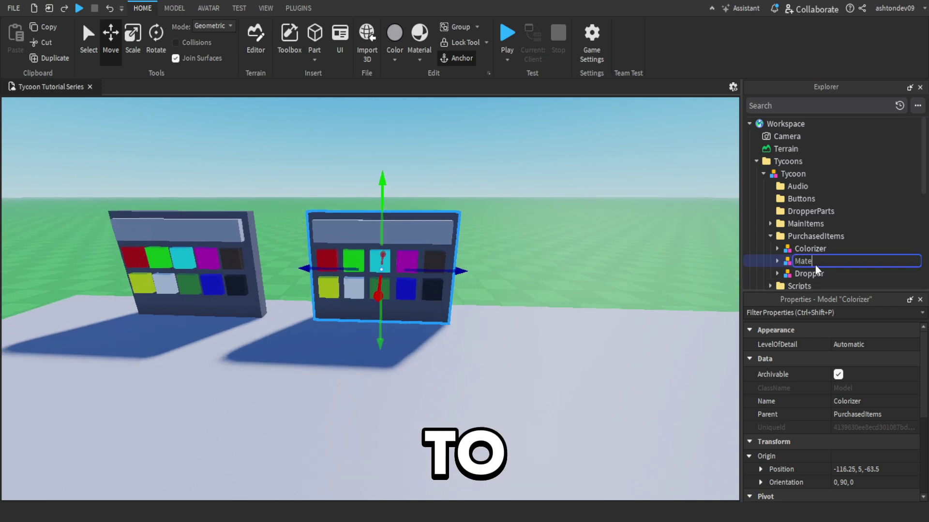
{"action": "type", "text": "rializer"}
{"action": "key", "text": "Return"}
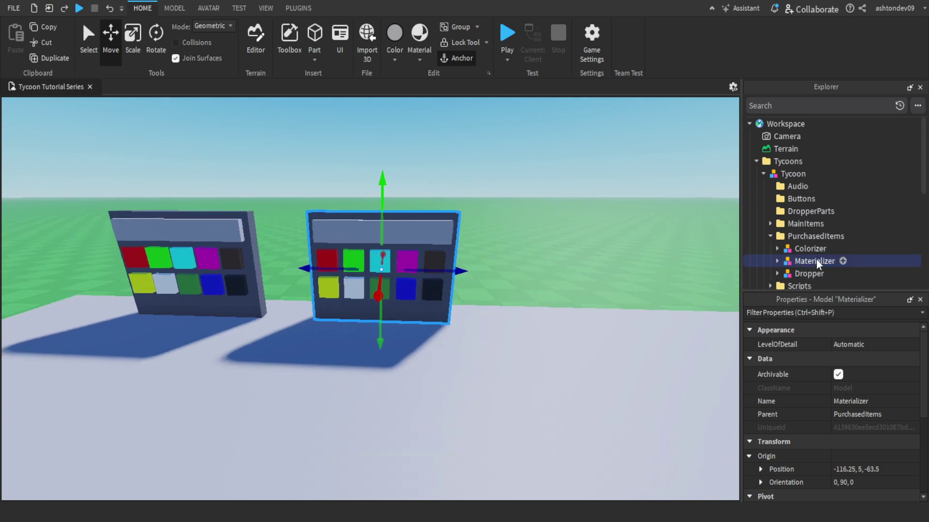
Select all ten Button parts in the Materializer's Buttons folder and give them the same light grey BrickColor.
{"action": "left_click", "coordinate": [560, 169]}
{"action": "key", "text": "w"}
{"action": "right_click_drag", "start_coordinate": [507, 211], "coordinate": [506, 189]}
{"action": "key", "text": "w"}
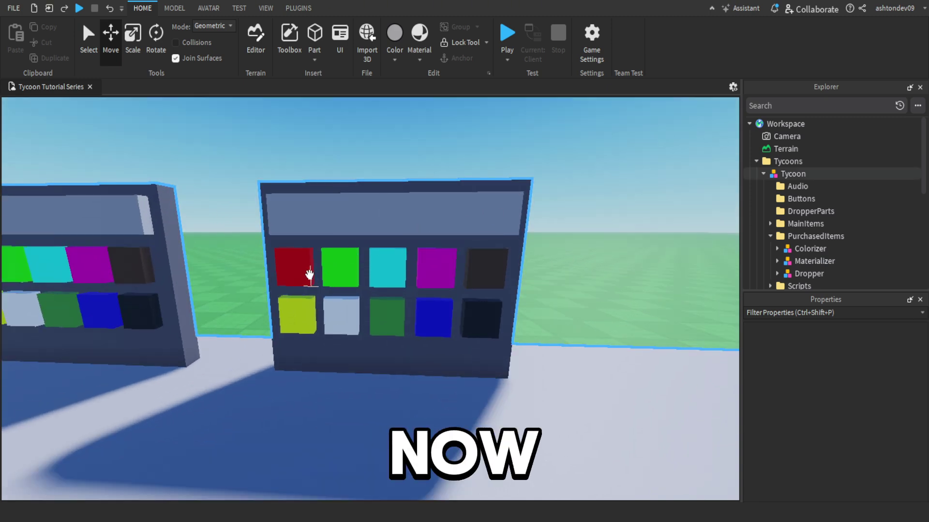
{"action": "left_click", "coordinate": [776, 261]}
{"action": "scroll", "coordinate": [799, 261], "scroll_direction": "down", "scroll_amount": 1}
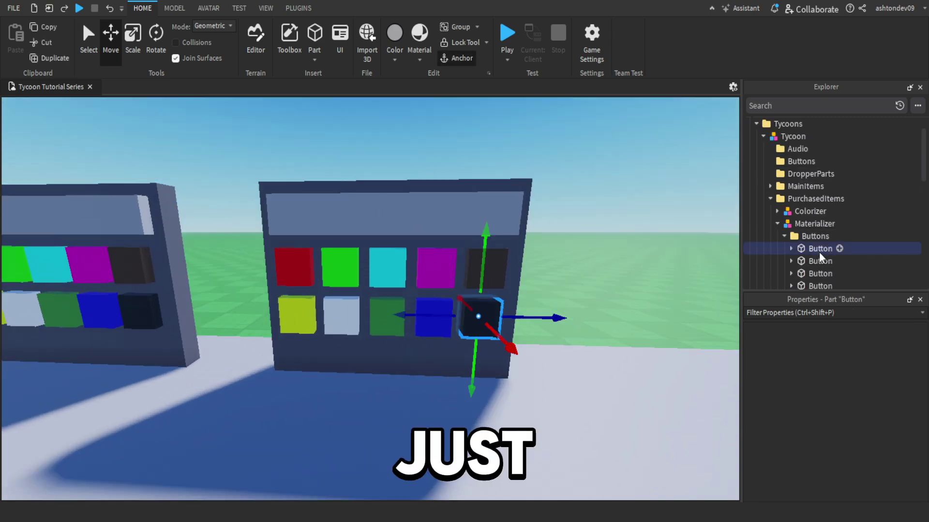
{"action": "scroll", "coordinate": [818, 256], "scroll_direction": "down", "scroll_amount": 5}
{"action": "left_click", "coordinate": [820, 211], "text": "shift"}
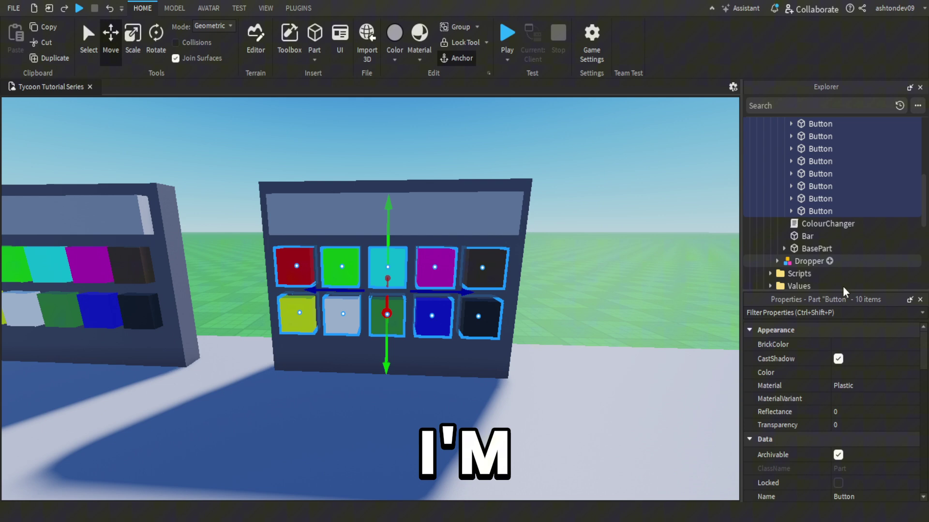
{"action": "left_click", "coordinate": [852, 347]}
{"action": "left_click", "coordinate": [904, 501]}
{"action": "left_click", "coordinate": [658, 245]}
Give the Materializer's buttons different materials, including brick, neon, diamond plate and corroded metal.
{"action": "scroll", "coordinate": [657, 245], "scroll_direction": "up", "scroll_amount": 4}
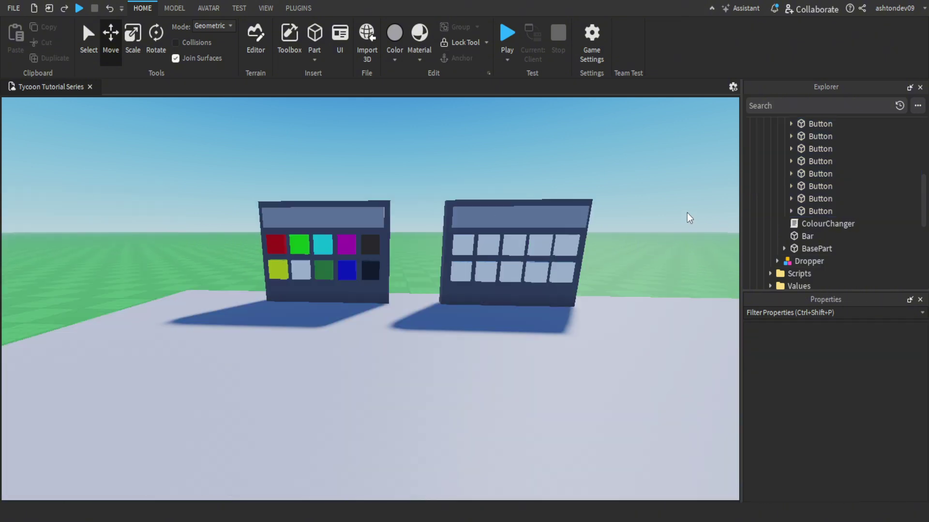
{"action": "scroll", "coordinate": [599, 222], "scroll_direction": "up", "scroll_amount": 5}
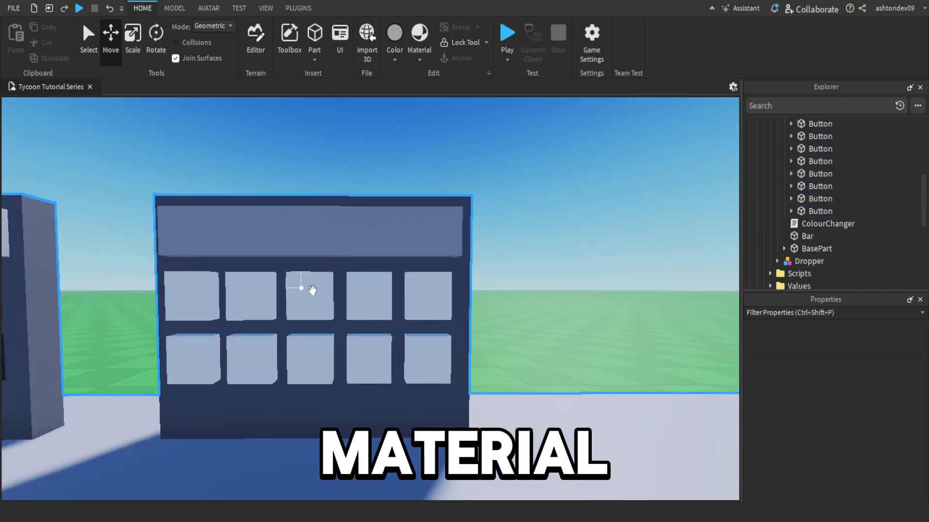
{"action": "key", "text": "a"}
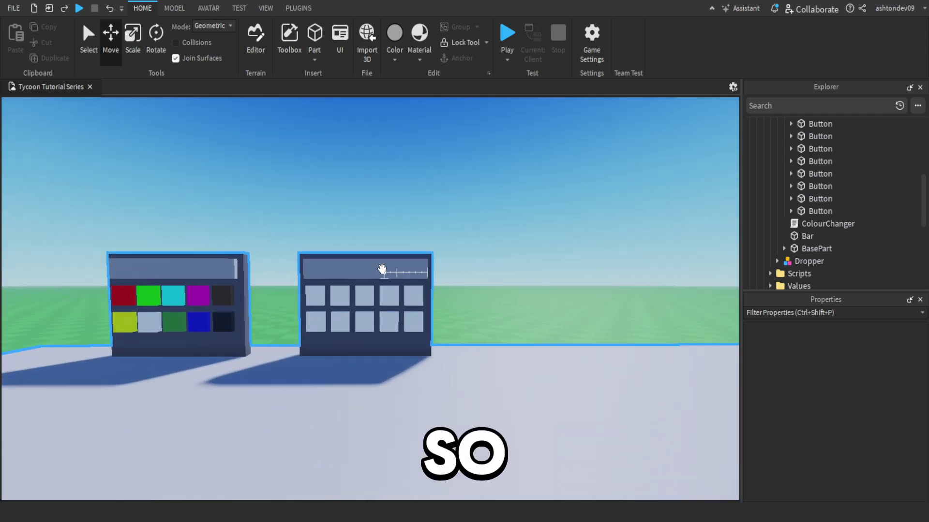
{"action": "key", "text": "w"}
{"action": "key", "text": "d"}
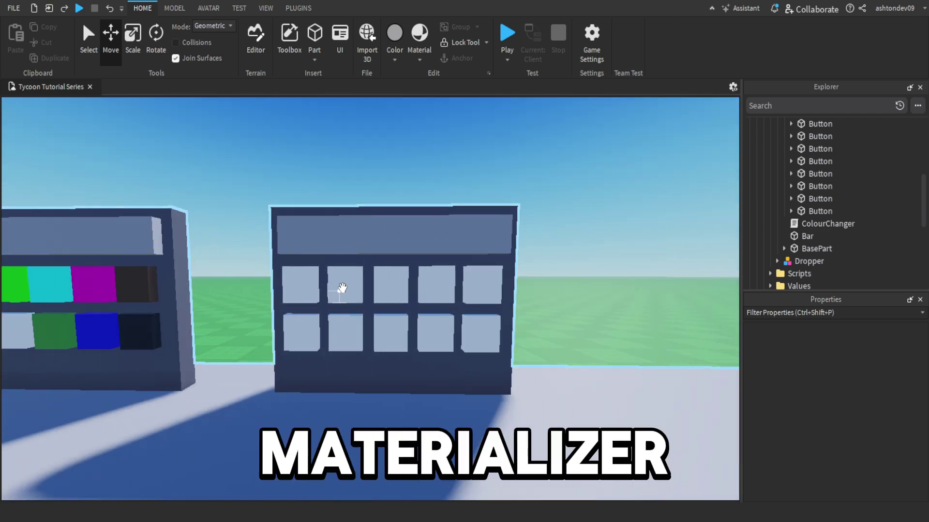
{"action": "left_click", "coordinate": [305, 290]}
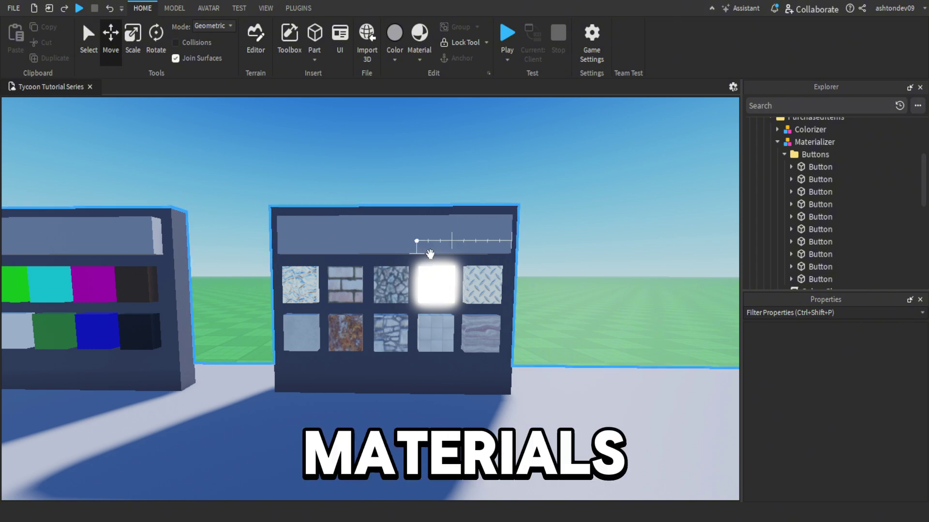
Open the Materializer's ColourChanger script and rename it to MaterialChanger.
{"action": "scroll", "coordinate": [430, 254], "scroll_direction": "down", "scroll_amount": 4}
{"action": "right_click_drag", "start_coordinate": [430, 254], "coordinate": [532, 247]}
{"action": "scroll", "coordinate": [548, 260], "scroll_direction": "up", "scroll_amount": 1}
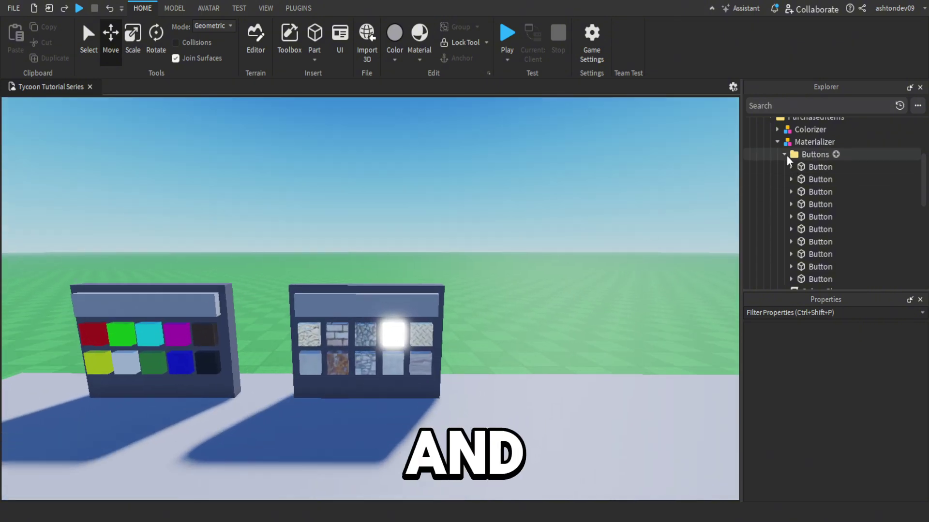
{"action": "left_click", "coordinate": [785, 155]}
{"action": "double_click", "coordinate": [806, 166]}
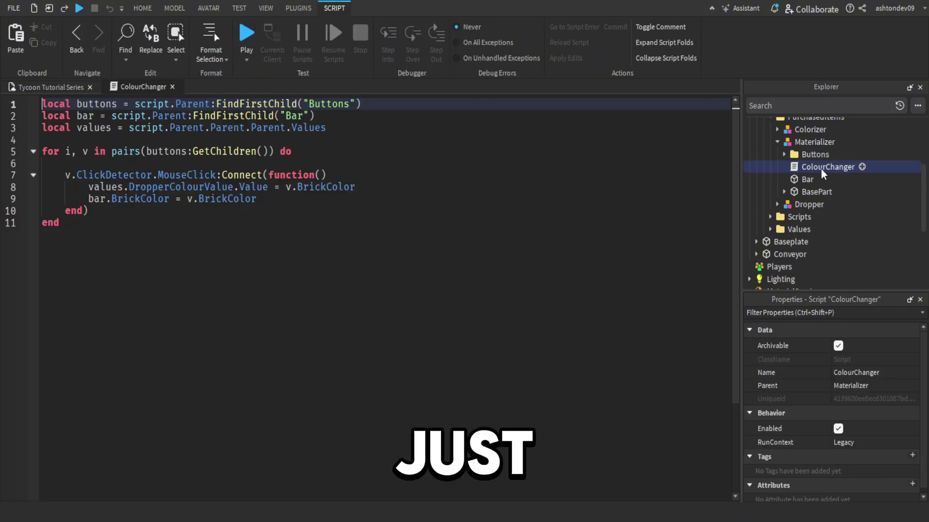
{"action": "left_click", "coordinate": [826, 167]}
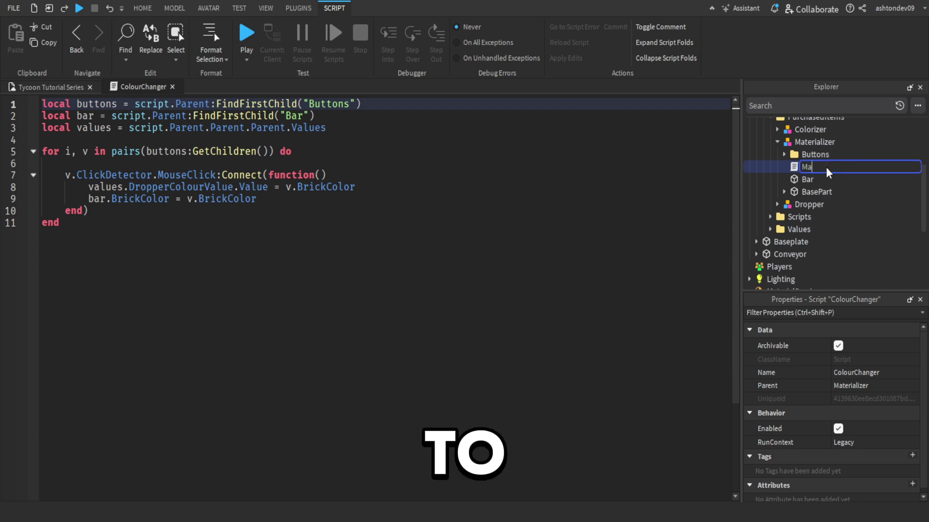
{"action": "type", "text": "Matier"}
{"action": "key", "text": "BackSpace"}
{"action": "key", "text": "BackSpace"}
{"action": "key", "text": "BackSpace"}
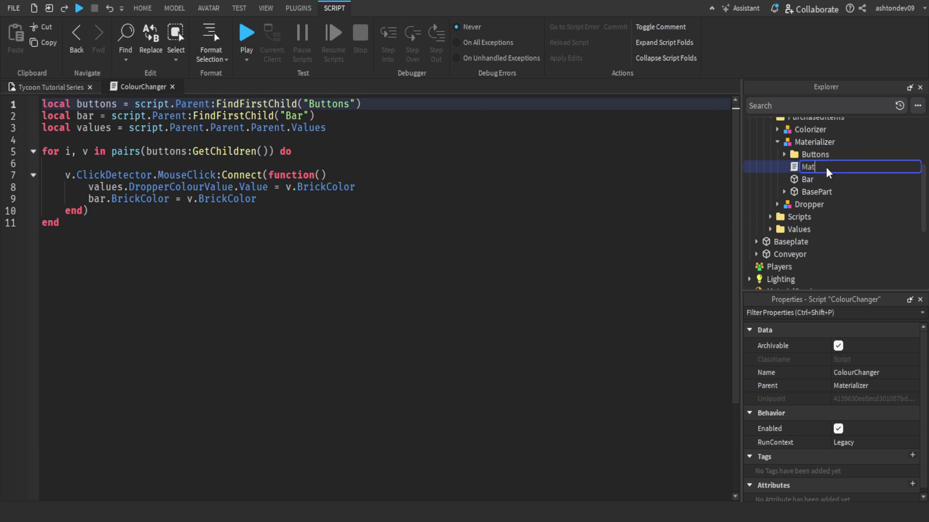
{"action": "type", "text": "erialChan"}
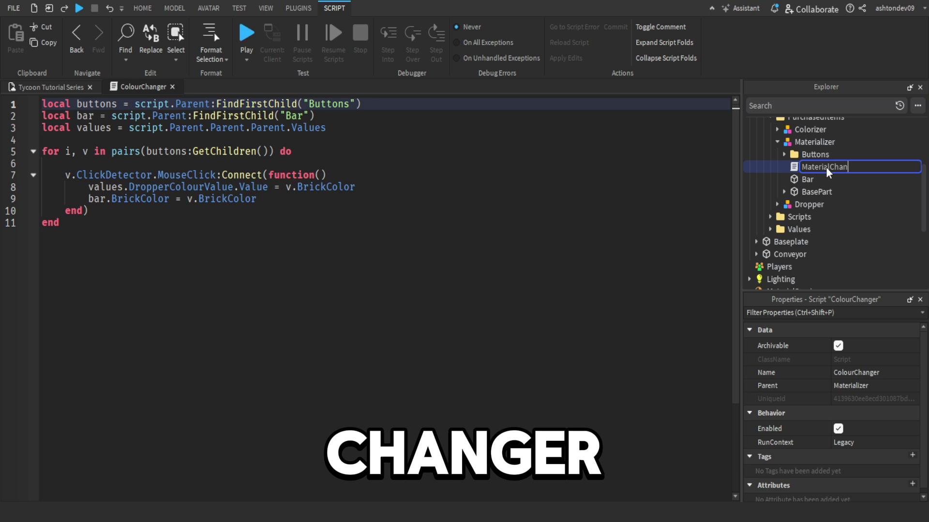
{"action": "type", "text": "ger"}
{"action": "key", "text": "Return"}
Replace the MaterialChanger code so a clicked button sets MaterialValue and the Bar's material to its Material.Name, and close the script.
{"action": "left_click_drag", "start_coordinate": [390, 358], "coordinate": [103, 89]}
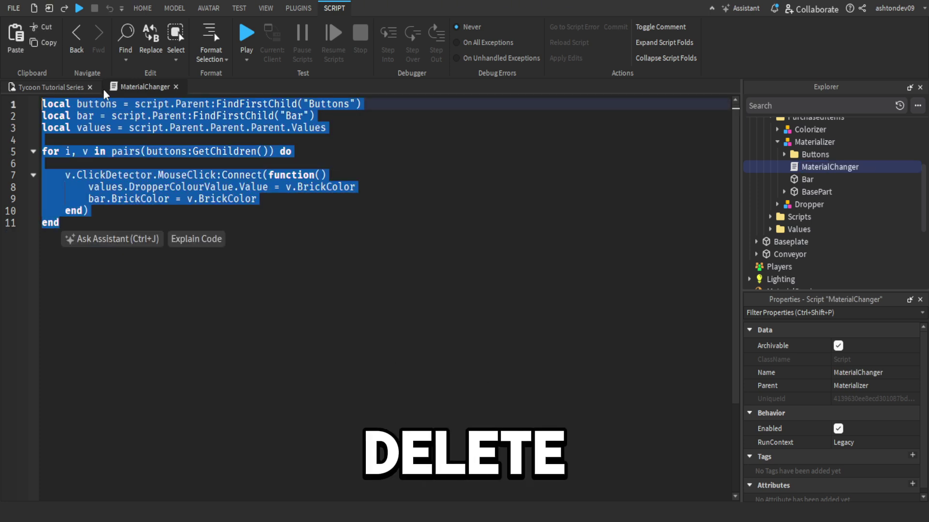
{"action": "key", "text": "BackSpace"}
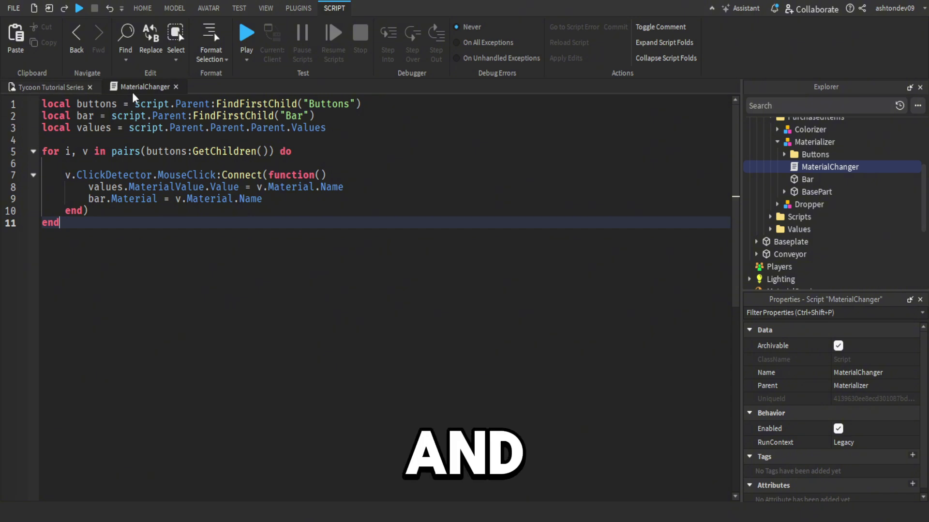
{"action": "left_click", "coordinate": [175, 87]}
Start a play test, close the Tool Grip Editor and RopeMaster panels, and run towards the tycoon's base.
{"action": "left_click", "coordinate": [503, 33]}
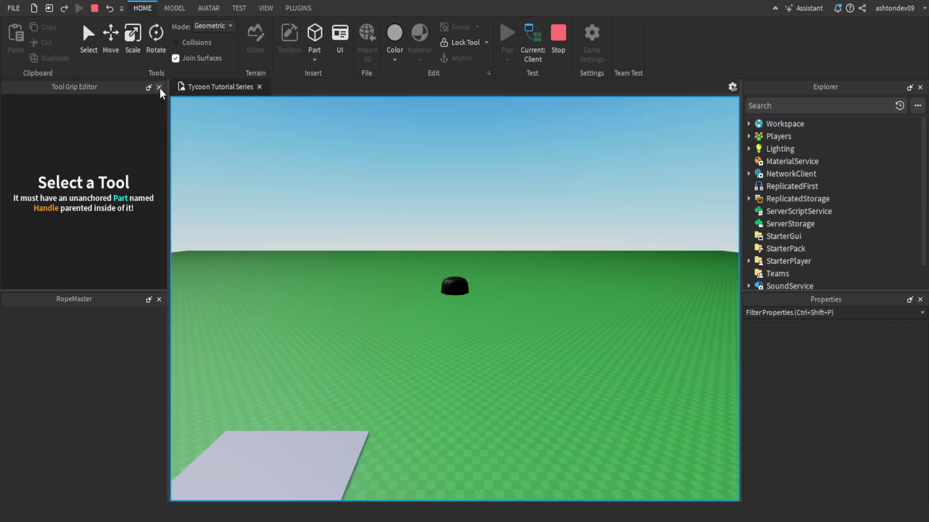
{"action": "left_click", "coordinate": [159, 88]}
{"action": "left_click", "coordinate": [160, 87]}
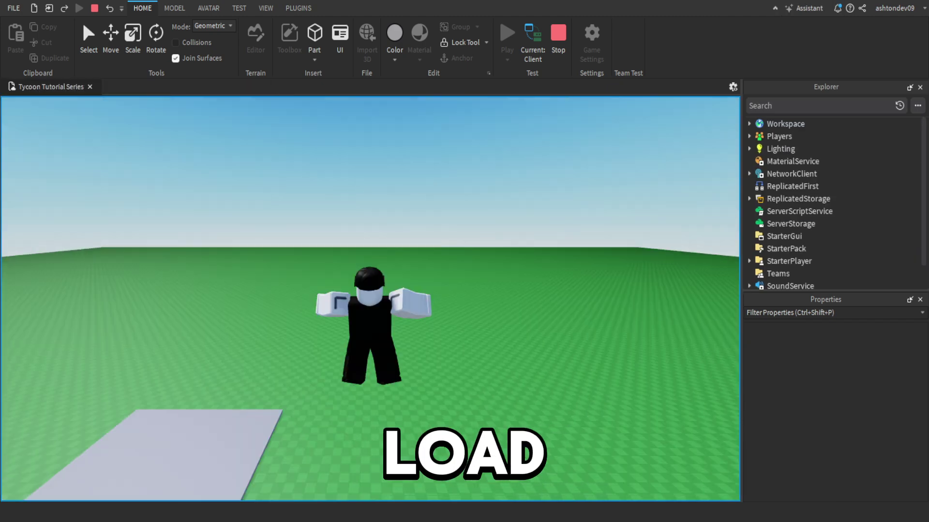
{"action": "key", "text": "w"}
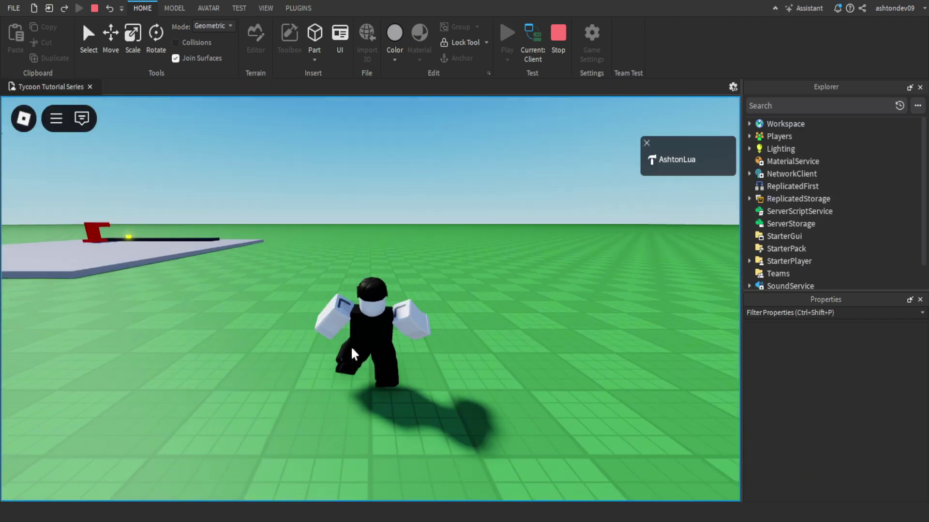
{"action": "right_click_drag", "start_coordinate": [350, 348], "coordinate": [352, 346]}
{"action": "key", "text": "w"}
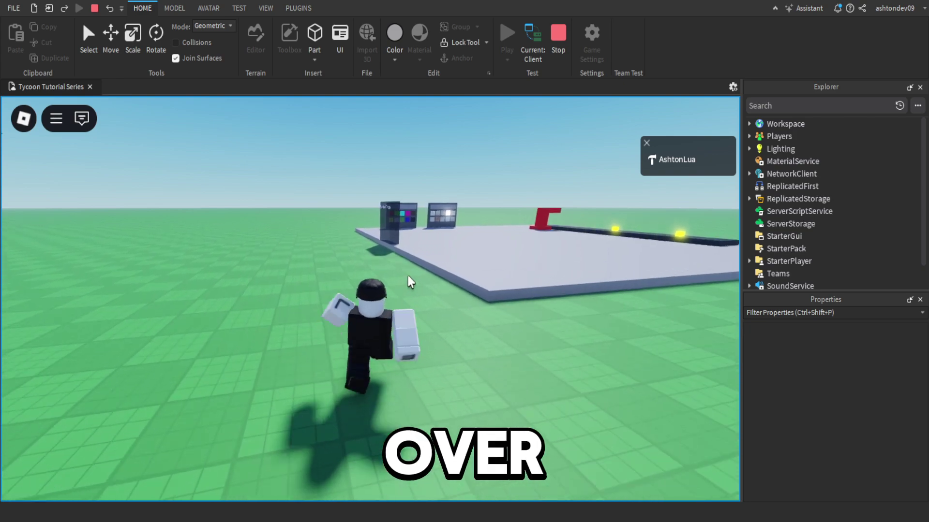
{"action": "key", "text": "w"}
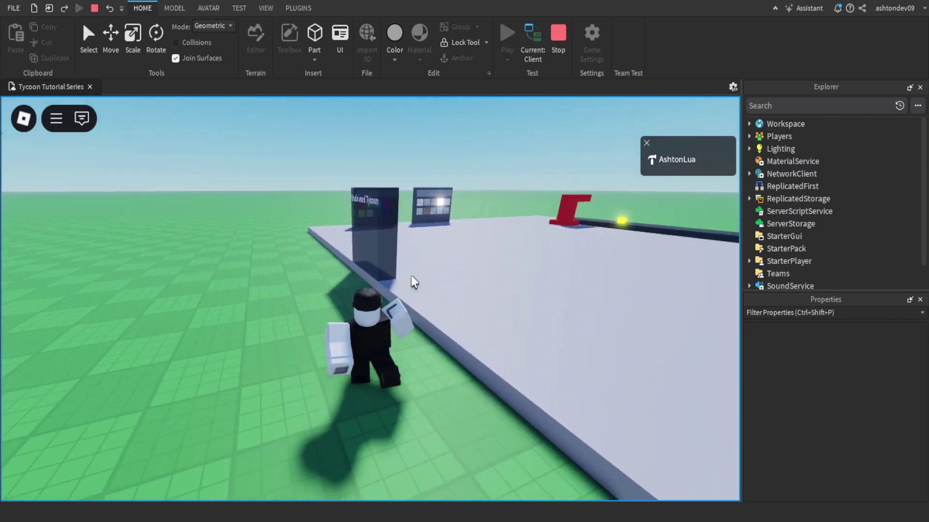
Jump onto the tycoon's base, run up to the Materializer board and activate its brick button.
{"action": "key", "text": "w"}
{"action": "key", "text": "space"}
{"action": "right_click_drag", "start_coordinate": [431, 315], "coordinate": [431, 315]}
{"action": "key", "text": "s"}
{"action": "key", "text": "w"}
{"action": "right_click_drag", "start_coordinate": [386, 279], "coordinate": [386, 280]}
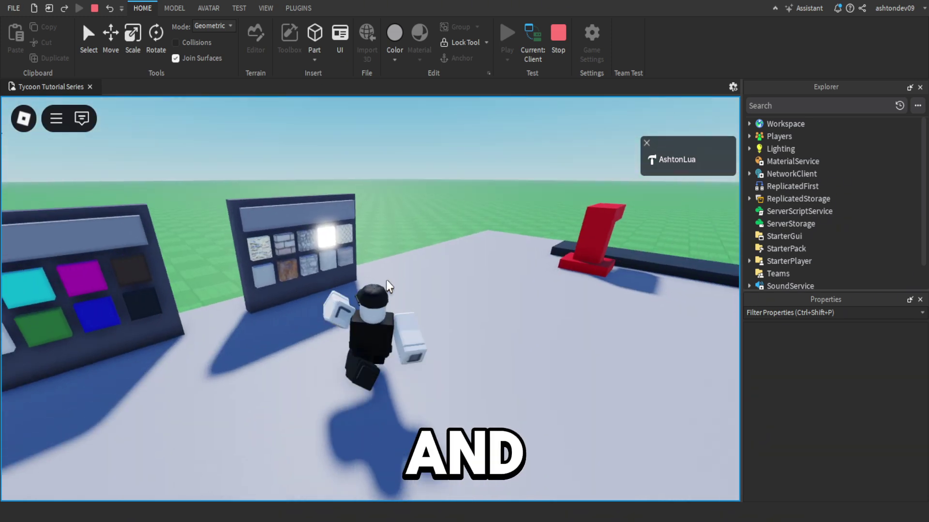
{"action": "key", "text": "w"}
{"action": "left_click", "coordinate": [257, 271]}
{"action": "key", "text": "d"}
{"action": "key", "text": "w"}
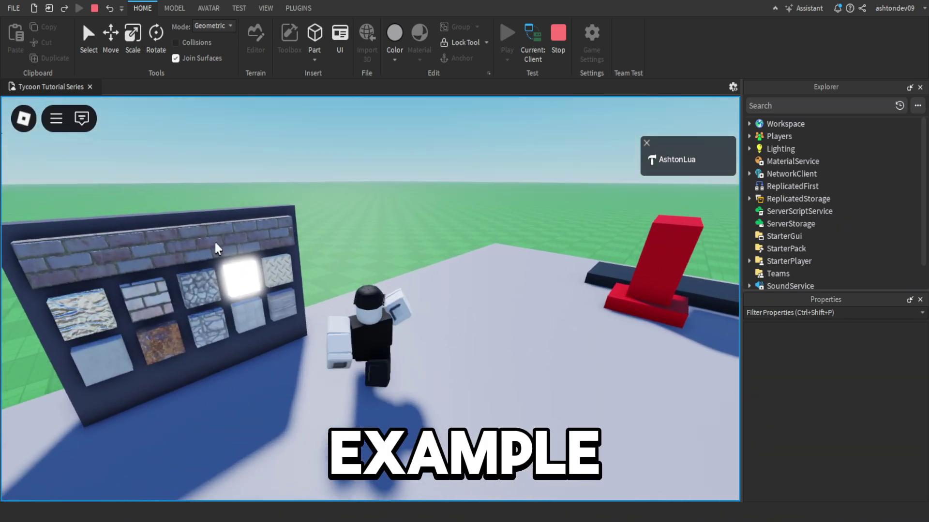
Run towards the conveyor to check the dropped parts' material and return to the Colorizer board.
{"action": "key", "text": "d"}
{"action": "right_click_drag", "start_coordinate": [543, 278], "coordinate": [536, 278]}
{"action": "key", "text": "d"}
{"action": "key", "text": "w"}
{"action": "key", "text": "s"}
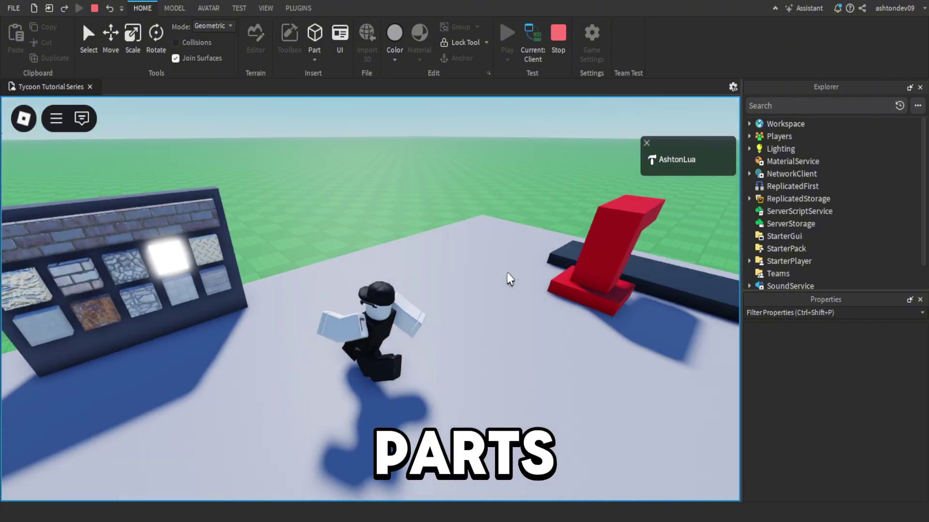
{"action": "key", "text": "w"}
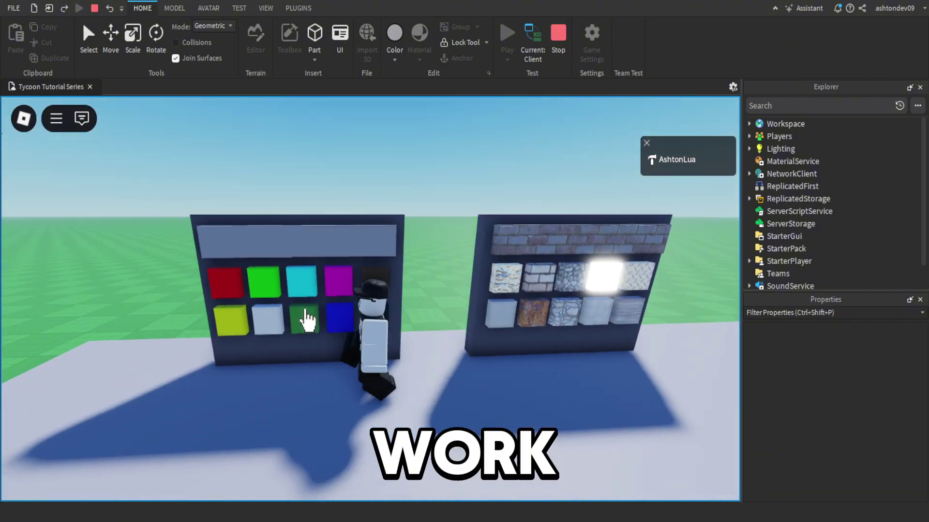
Activate the Colorizer's black button and run towards the conveyor to check the dropped parts' colour.
{"action": "key", "text": "s"}
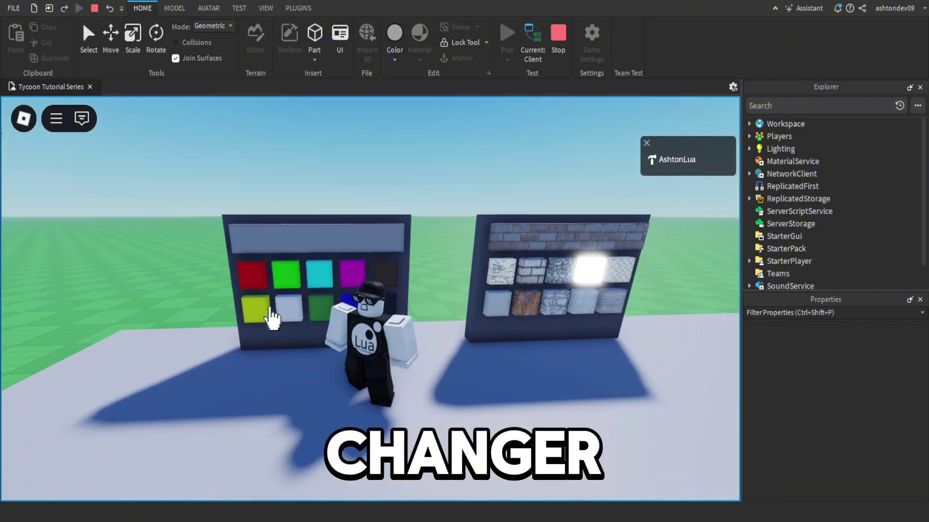
{"action": "right_click_drag", "start_coordinate": [503, 343], "coordinate": [503, 344]}
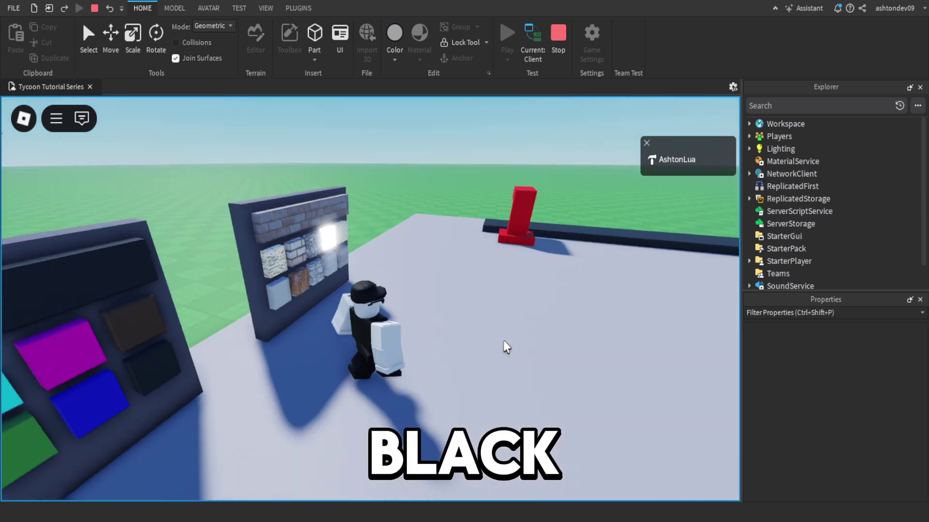
{"action": "key", "text": "w"}
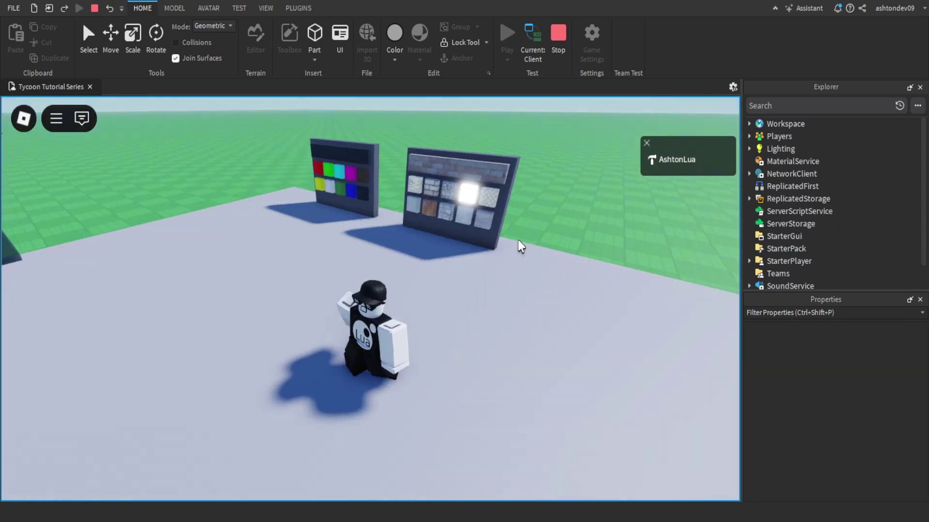
Run back to activate the Materializer's diamond plate button, check the dropped parts on the conveyor and return towards the boards.
{"action": "key", "text": "w"}
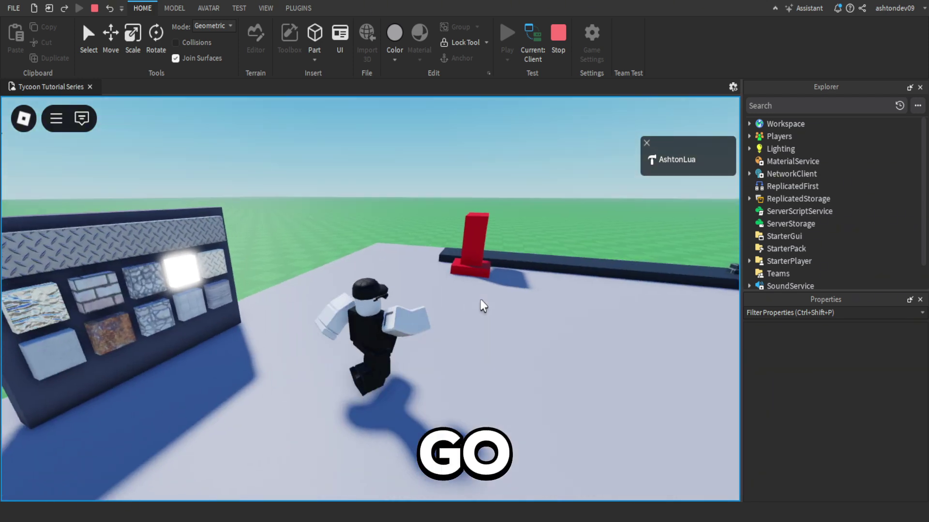
{"action": "key", "text": "w"}
{"action": "right_click_drag", "start_coordinate": [480, 300], "coordinate": [496, 296]}
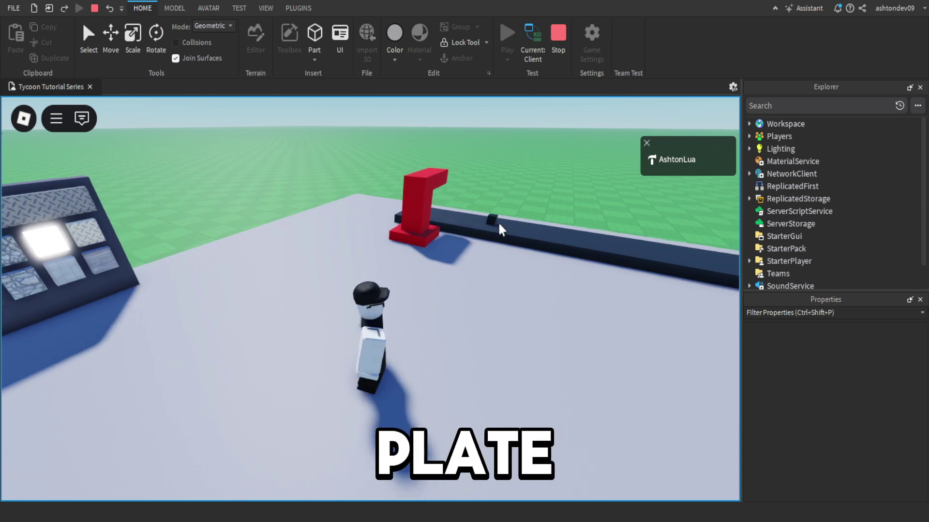
{"action": "key", "text": "d"}
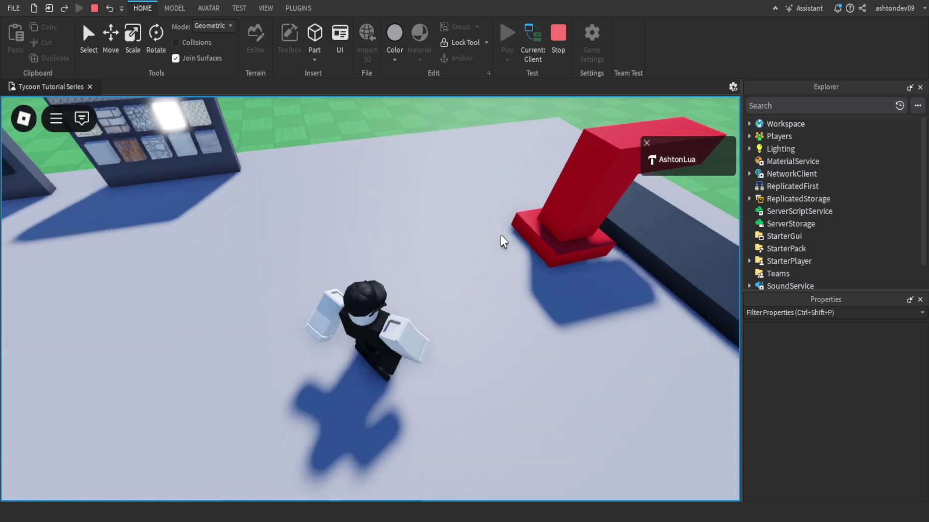
{"action": "right_click_drag", "start_coordinate": [501, 237], "coordinate": [503, 231]}
{"action": "key", "text": "w"}
{"action": "key", "text": "w"}
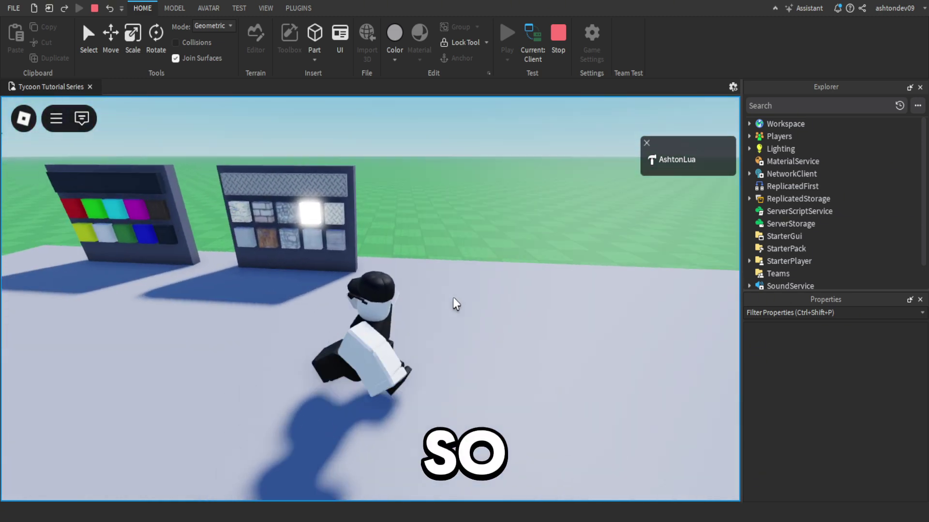
Activate the Materializer's rusty metal button and run to the dropper to check the dropped parts' material.
{"action": "left_click", "coordinate": [331, 281]}
{"action": "key", "text": "s"}
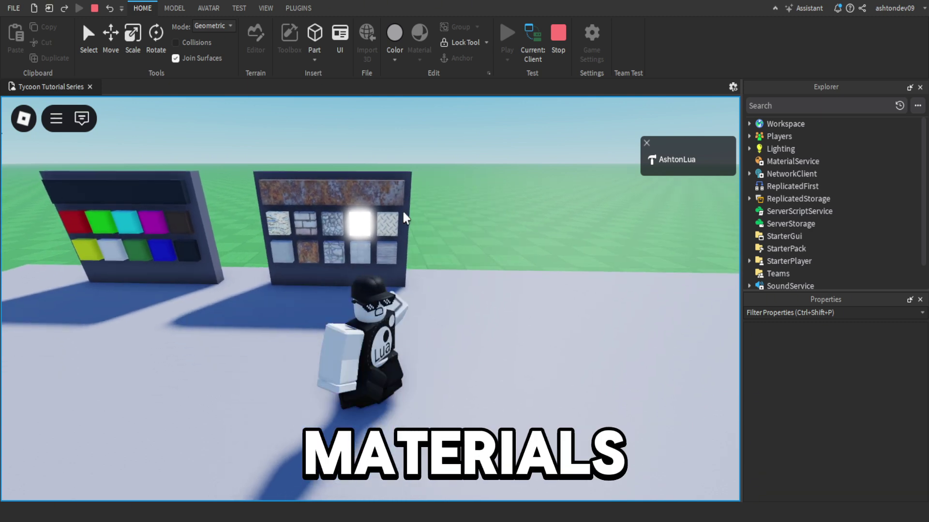
{"action": "right_click_drag", "start_coordinate": [347, 219], "coordinate": [347, 219]}
{"action": "key", "text": "w"}
{"action": "key", "text": "d"}
{"action": "key", "text": "w"}
{"action": "right_click_drag", "start_coordinate": [526, 272], "coordinate": [524, 272]}
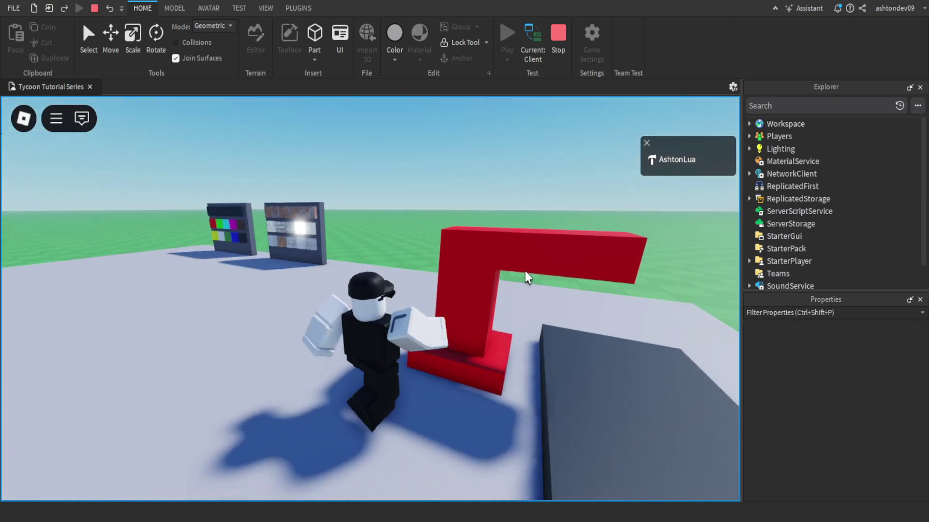
Run back to the boards, activate the Colorizer's purple button and end the play test.
{"action": "key", "text": "a"}
{"action": "key", "text": "w"}
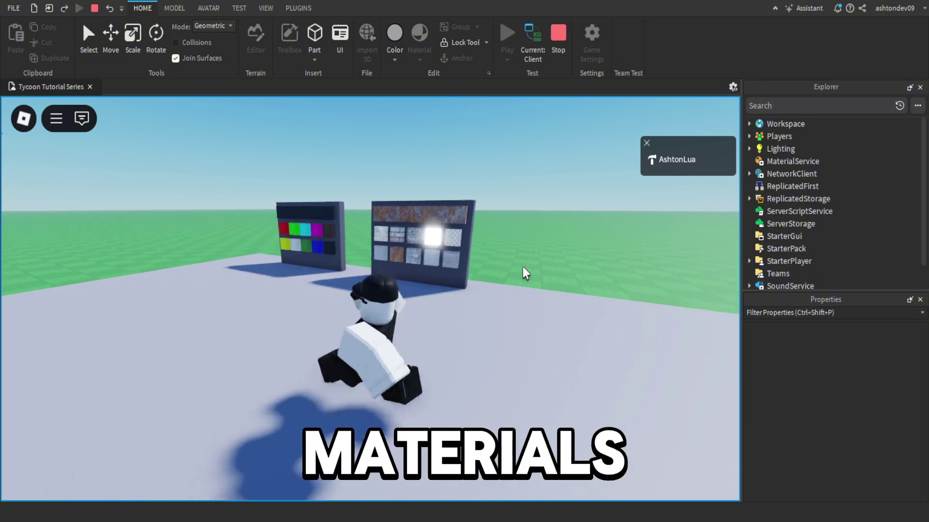
{"action": "key", "text": "s"}
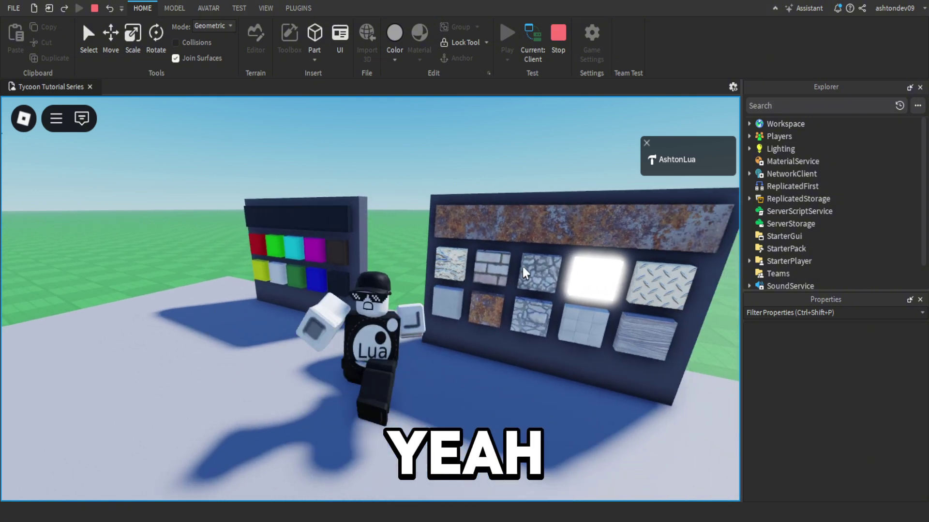
{"action": "right_click_drag", "start_coordinate": [492, 291], "coordinate": [492, 291]}
{"action": "key", "text": "a"}
{"action": "left_click", "coordinate": [332, 216]}
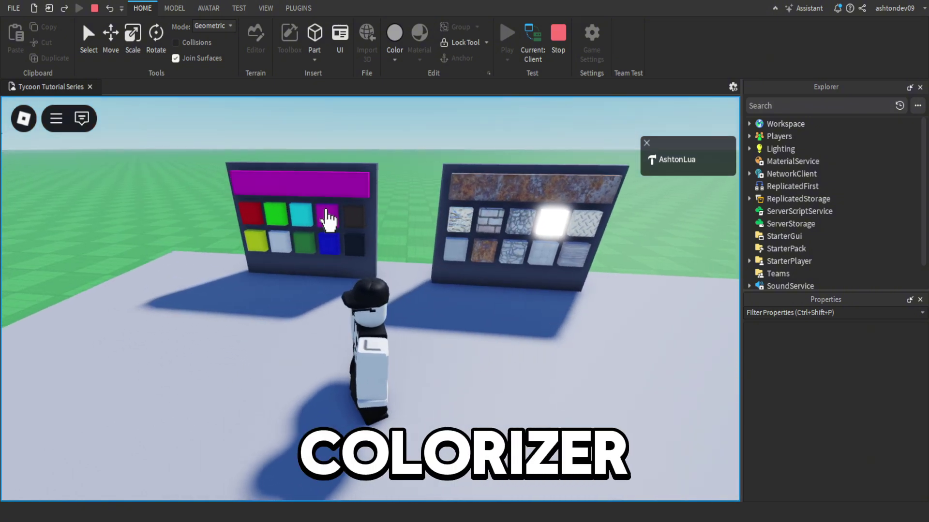
{"action": "key", "text": "s"}
{"action": "left_click", "coordinate": [512, 231]}
{"action": "key", "text": "d"}
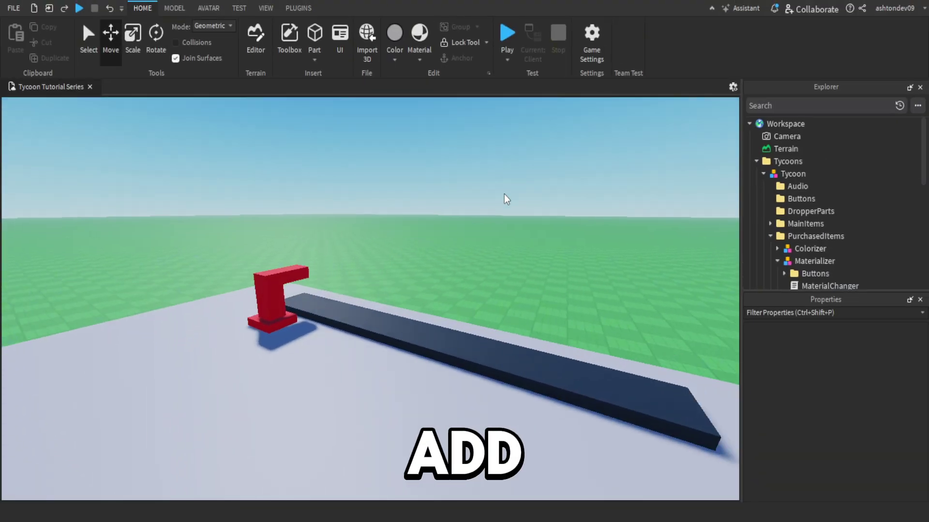
{"action": "right_click_drag", "start_coordinate": [503, 199], "coordinate": [438, 338]}
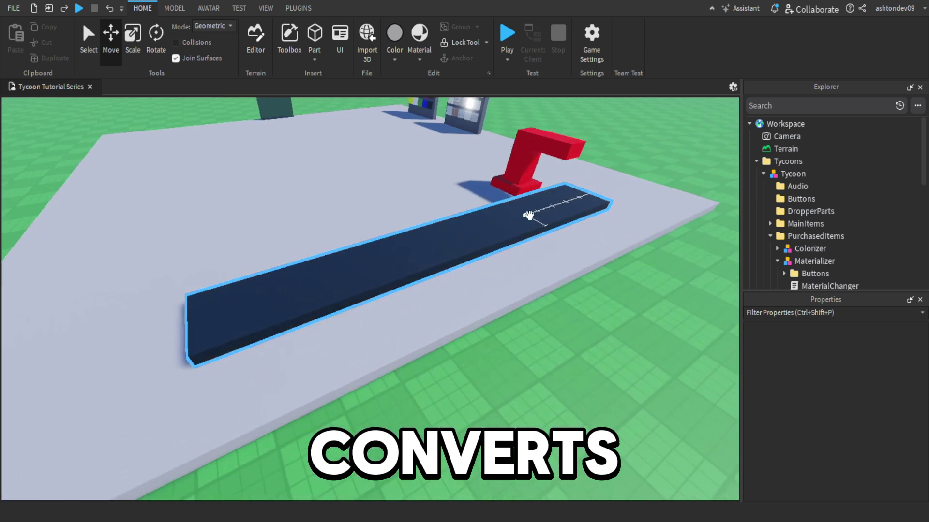
{"action": "left_click_drag", "start_coordinate": [548, 214], "coordinate": [259, 312]}
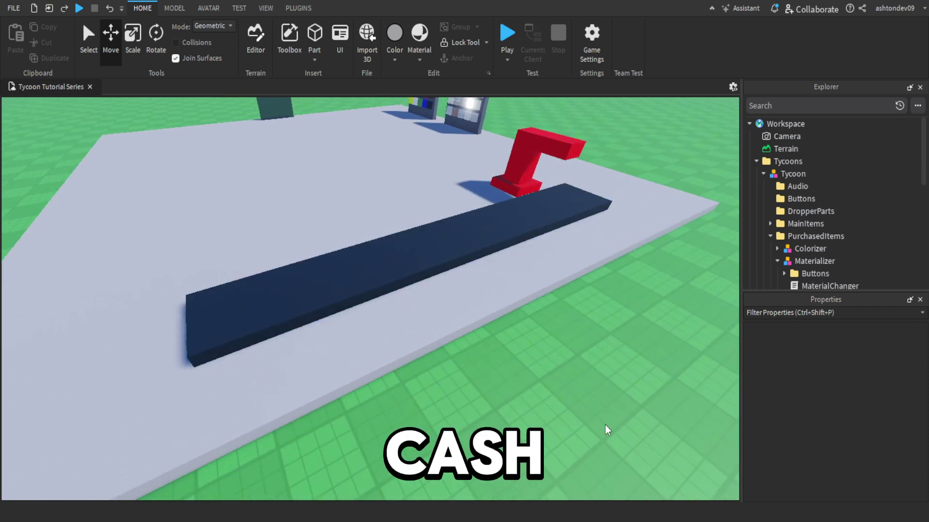
{"action": "scroll", "coordinate": [605, 425], "scroll_direction": "down", "scroll_amount": 5}
{"action": "right_click_drag", "start_coordinate": [614, 421], "coordinate": [613, 409]}
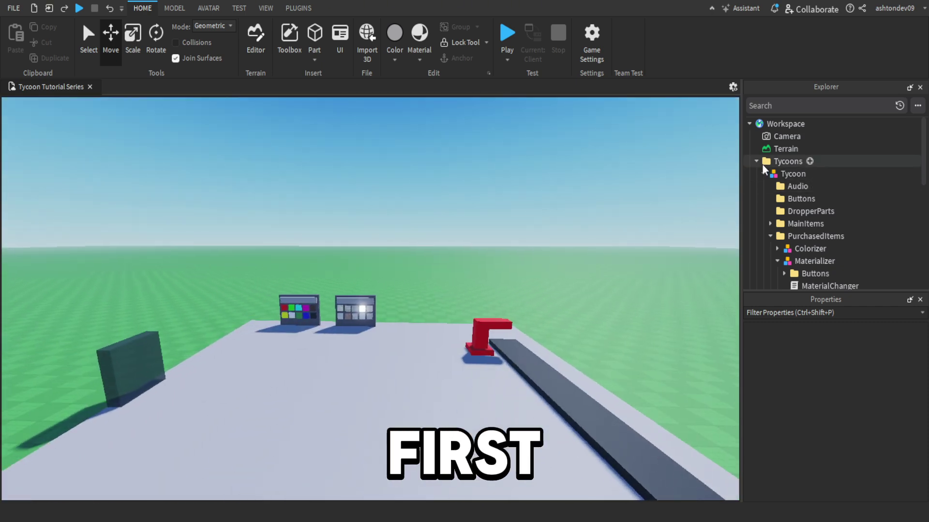
Collapse the Tycoons folder and open the leaderstats script in ServerScriptService.
{"action": "left_click", "coordinate": [757, 162]}
{"action": "scroll", "coordinate": [774, 171], "scroll_direction": "down", "scroll_amount": 2}
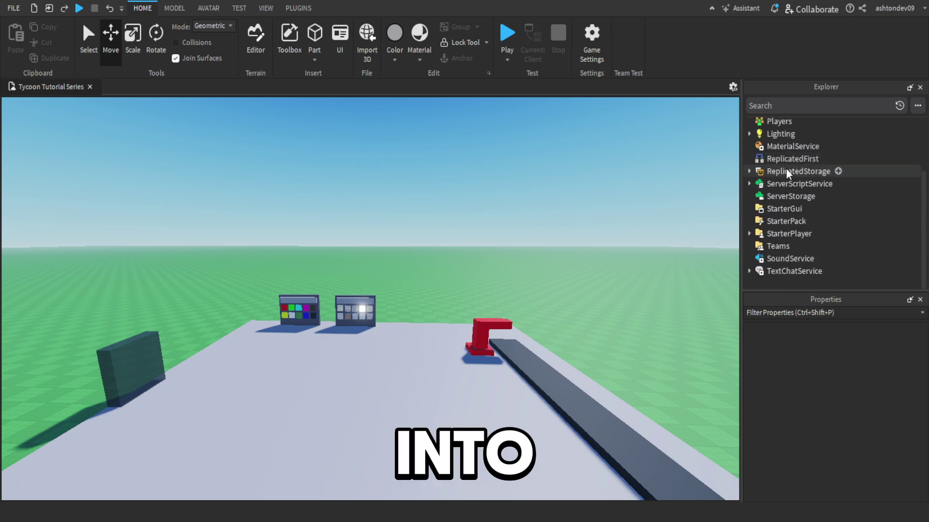
{"action": "left_click", "coordinate": [748, 184]}
{"action": "double_click", "coordinate": [778, 197]}
Below the leaderstats name line, declare a local cash variable that creates a new IntValue parented to leaderstats.
{"action": "left_click", "coordinate": [168, 137]}
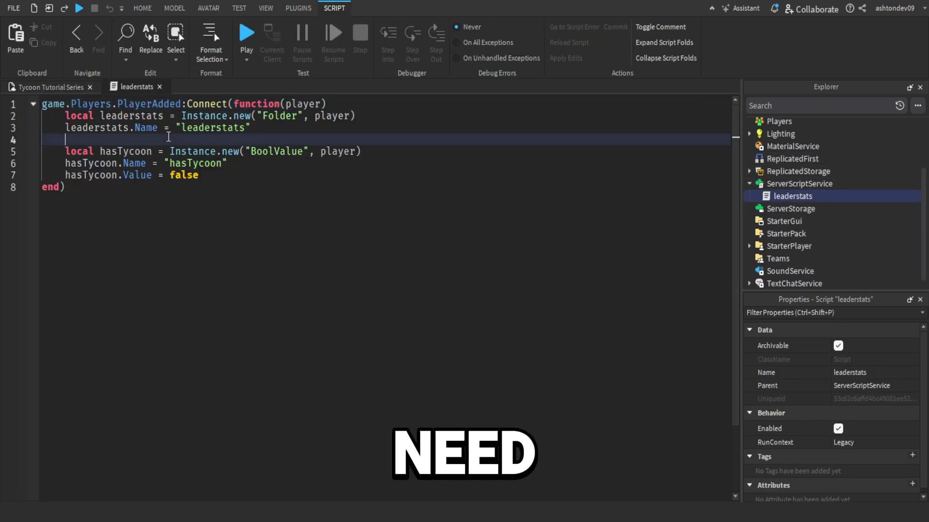
{"action": "key", "text": "Return"}
{"action": "key", "text": "Return"}
{"action": "key", "text": "Up"}
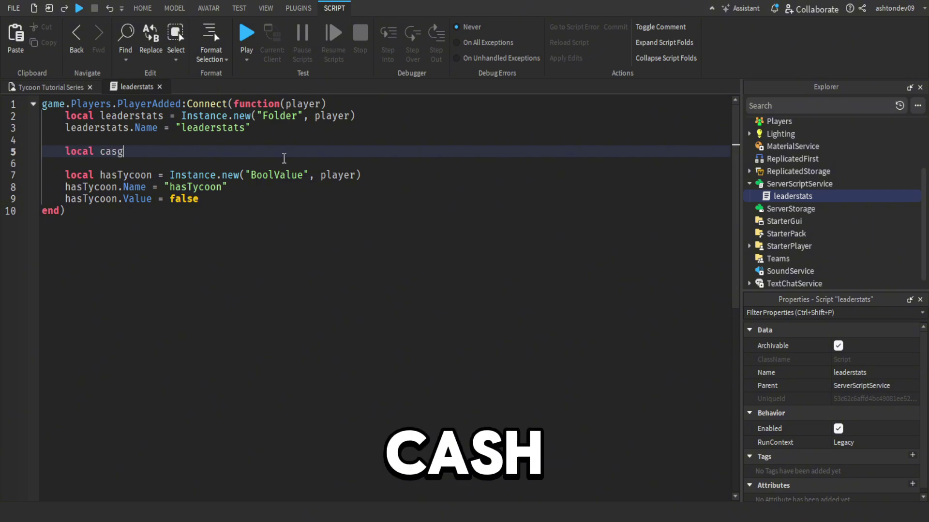
{"action": "type", "text": "local cash = In"}
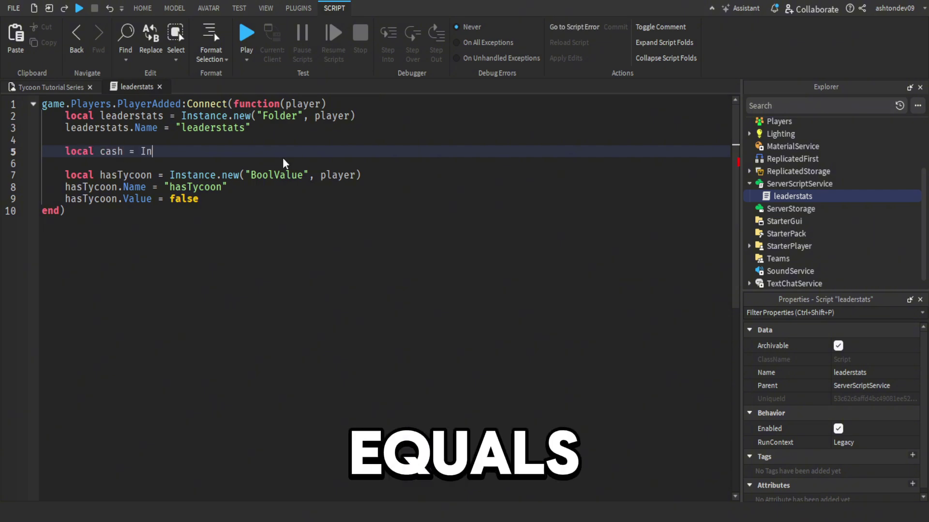
{"action": "type", "text": "stance.new()"}
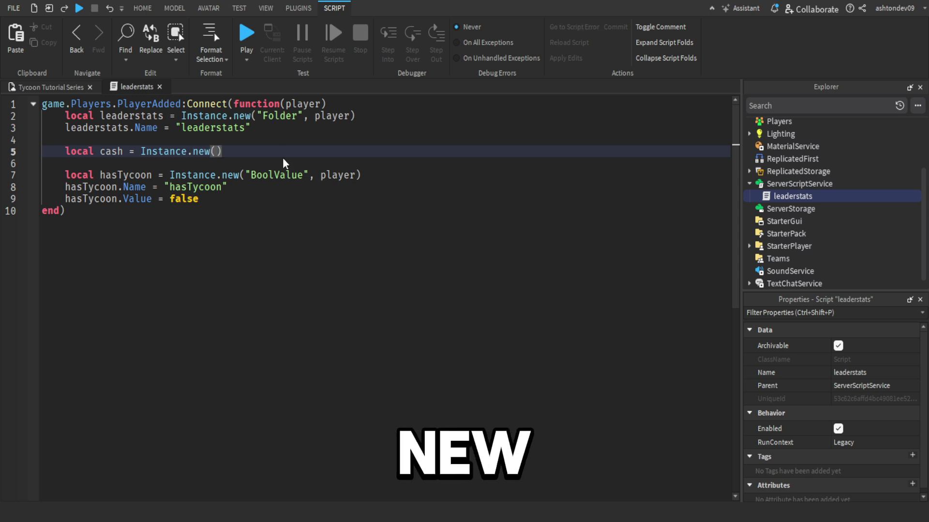
{"action": "type", "text": "\""}
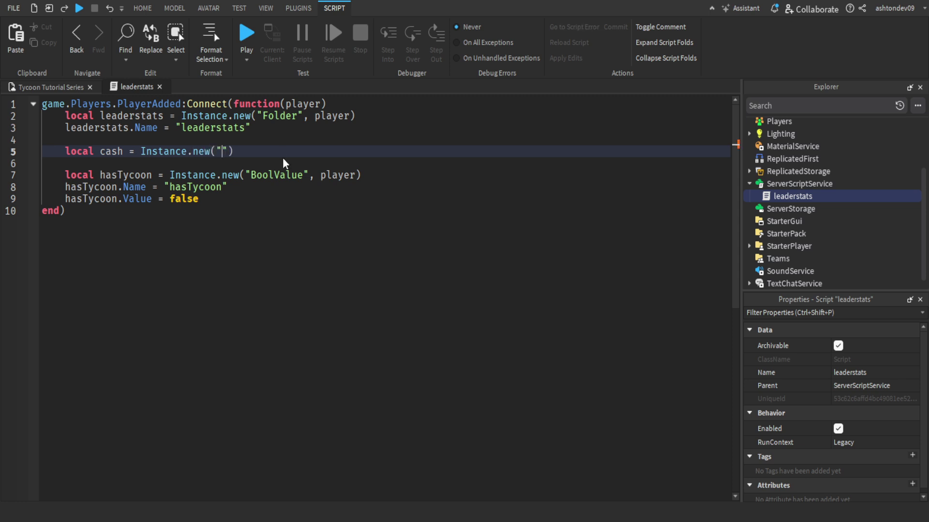
{"action": "type", "text": "IntValue\","}
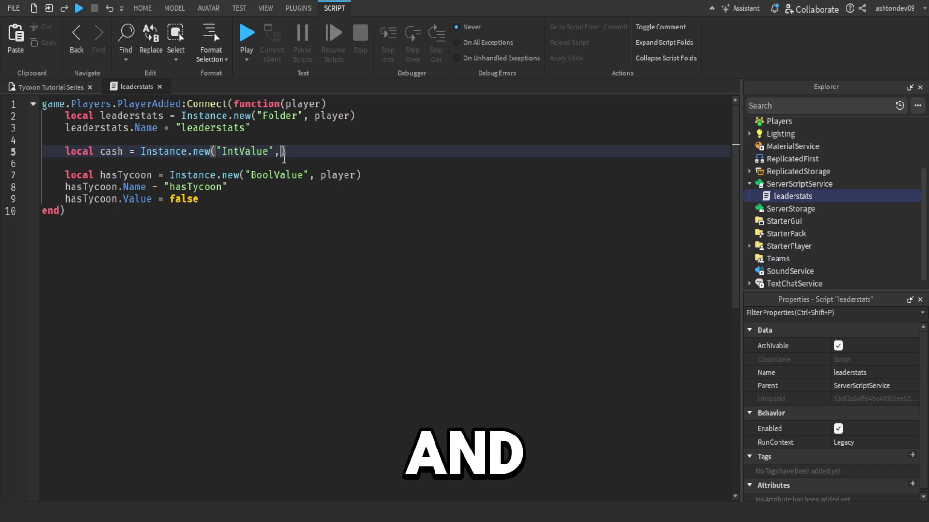
{"action": "type", "text": " leaderstats)"}
{"action": "key", "text": "Return"}
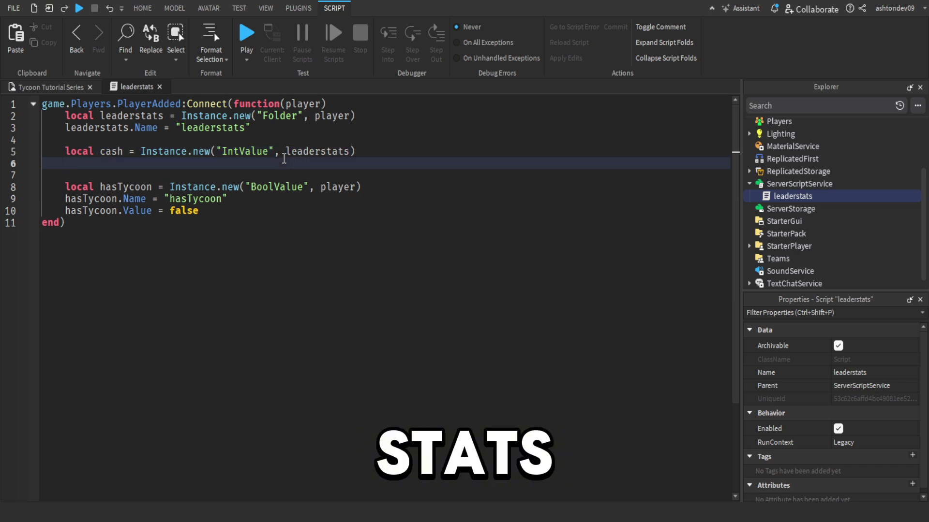
Set cash.Name to "Cash", add a cash.Value line below it and close the leaderstats script.
{"action": "type", "text": "local"}
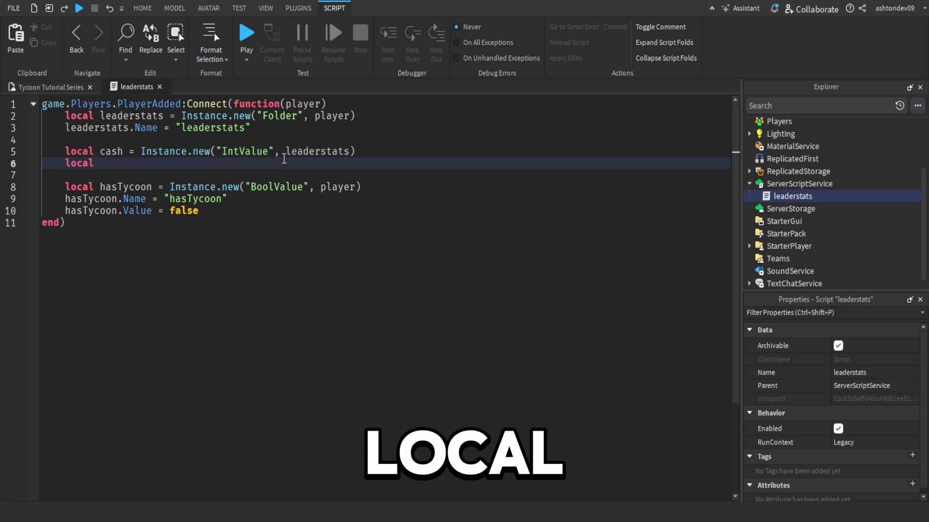
{"action": "type", "text": " ca"}
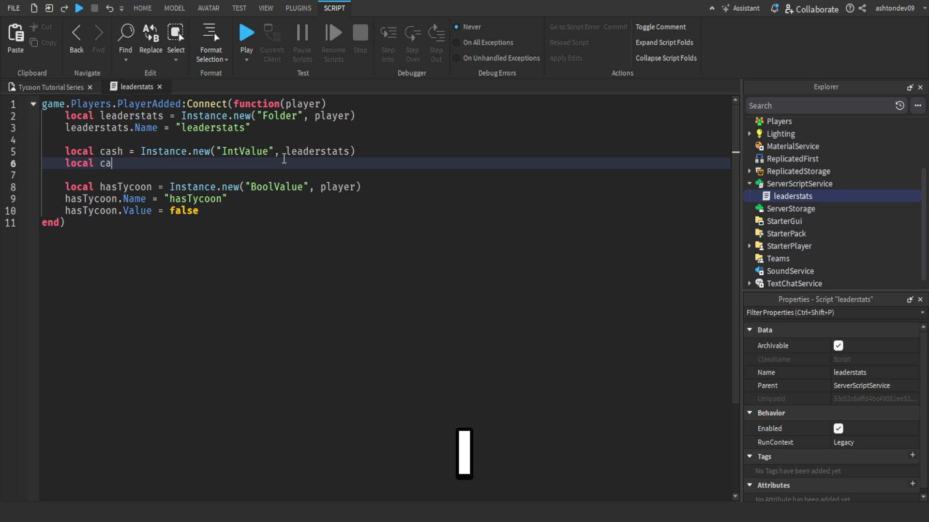
{"action": "key", "text": "BackSpace"}
{"action": "key", "text": "BackSpace"}
{"action": "key", "text": "BackSpace"}
{"action": "key", "text": "BackSpace"}
{"action": "type", "text": "cash"}
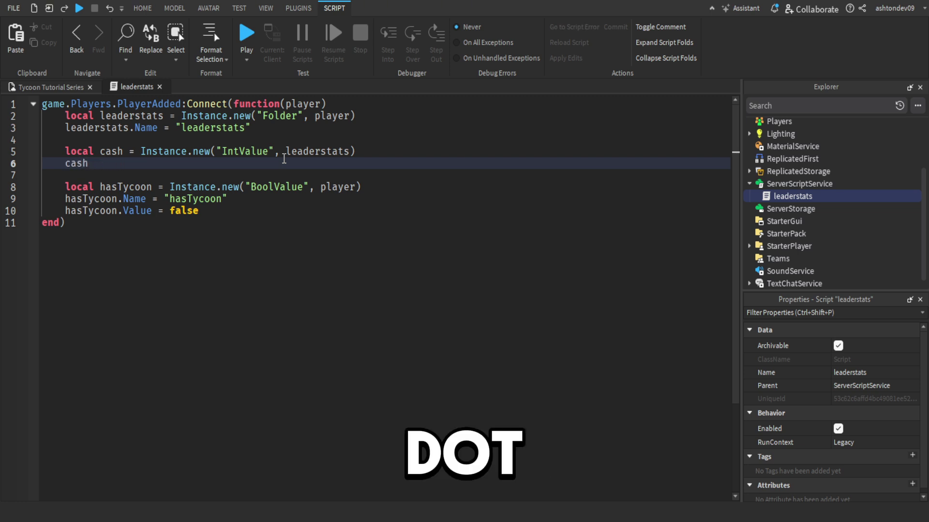
{"action": "type", "text": ".Name = \"Cash"}
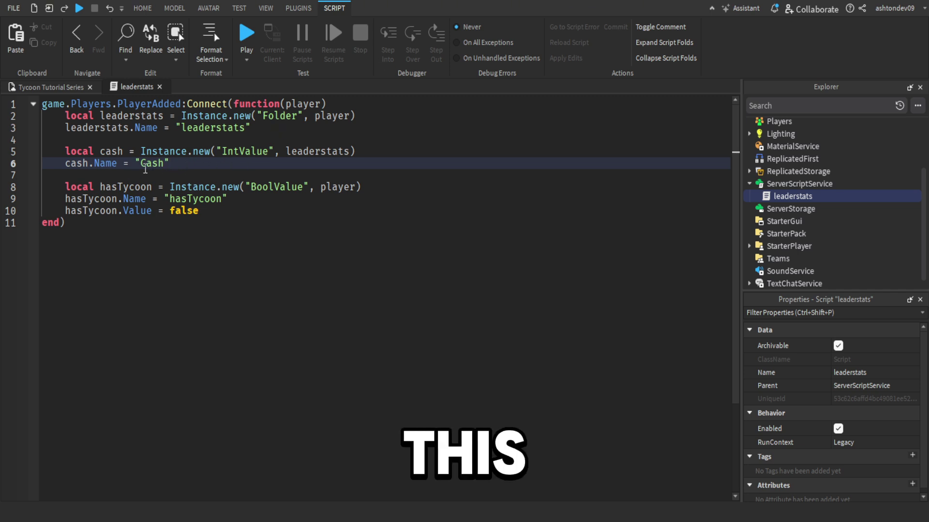
{"action": "left_click", "coordinate": [177, 163]}
{"action": "key", "text": "Return"}
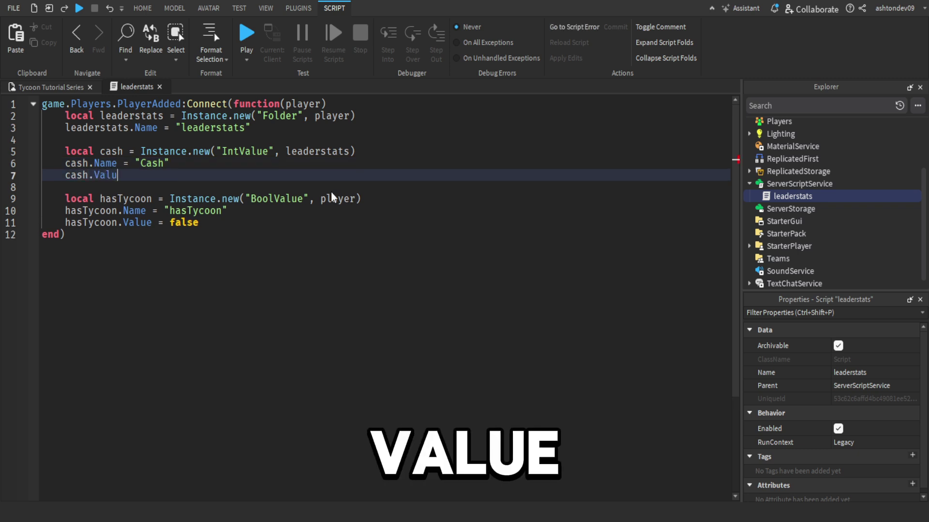
{"action": "left_click", "coordinate": [198, 348]}
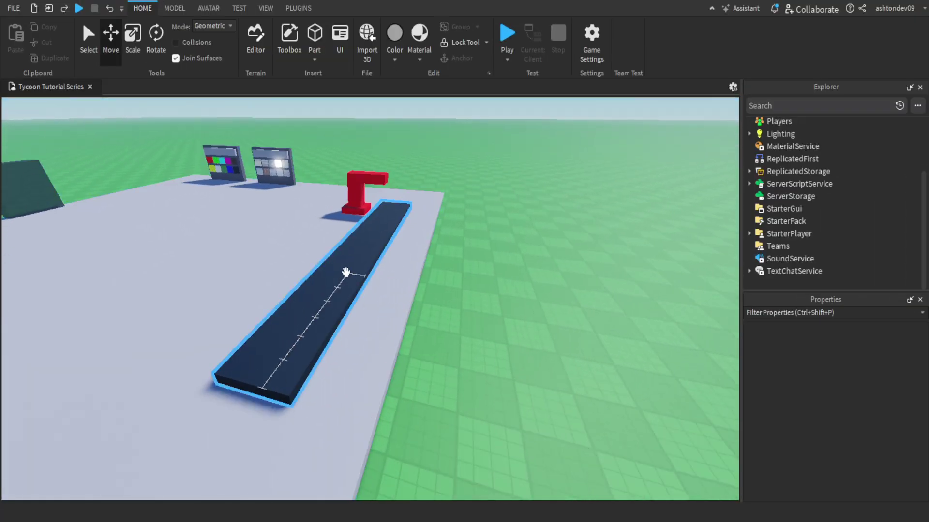
Duplicate the Conveyor part and shorten the copy to a block about 6 studs long at the end away from the dropper.
{"action": "left_click", "coordinate": [338, 275]}
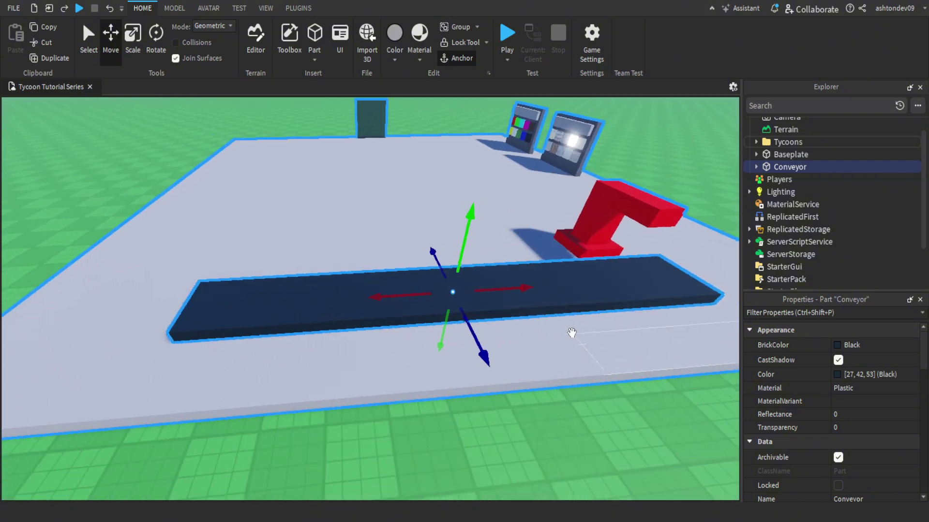
{"action": "key", "text": "ctrl+d"}
{"action": "left_click", "coordinate": [133, 41]}
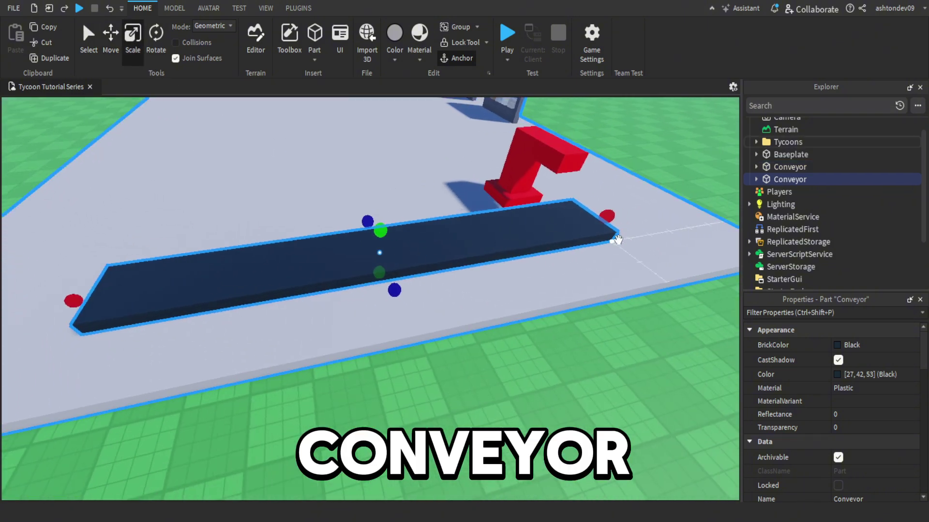
{"action": "left_click_drag", "start_coordinate": [618, 239], "coordinate": [608, 214]}
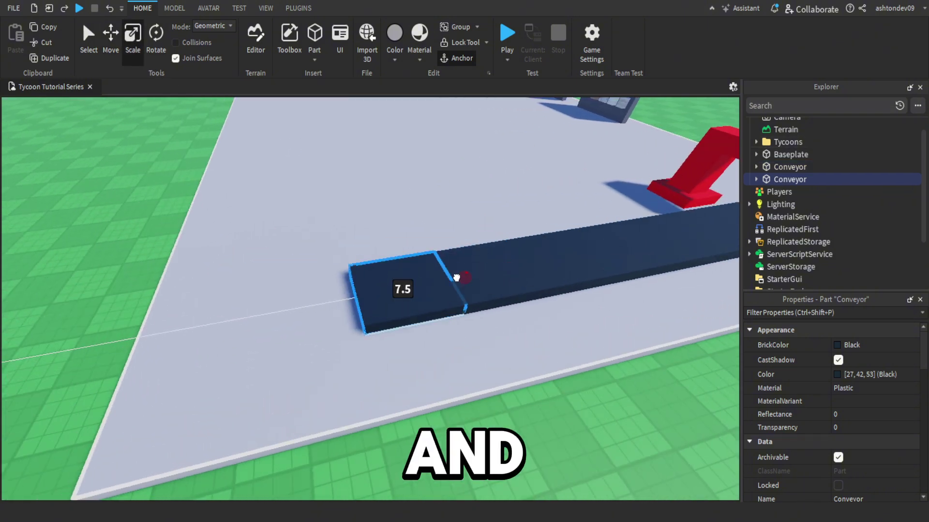
{"action": "left_click_drag", "start_coordinate": [461, 274], "coordinate": [444, 278]}
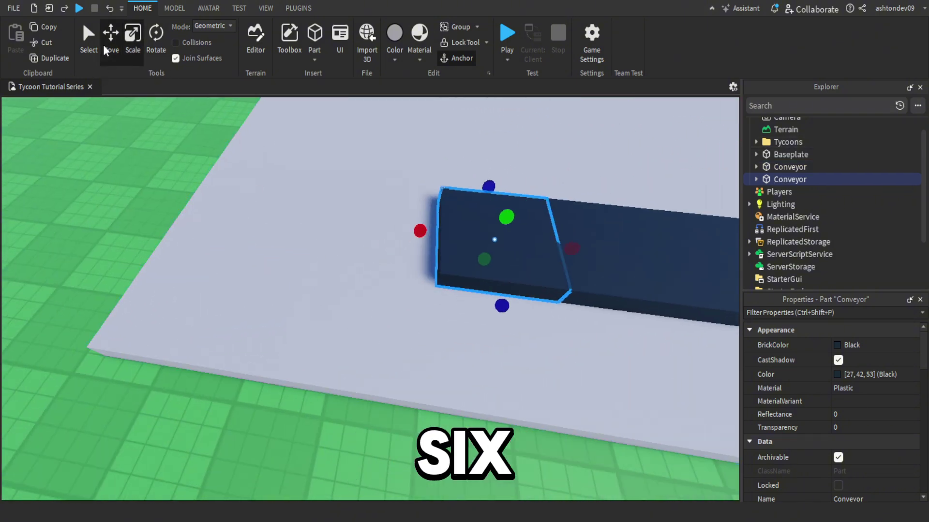
Move the shortened copy 6 studs outward so it adjoins the conveyor's end.
{"action": "key", "text": "ctrl+2"}
{"action": "left_click_drag", "start_coordinate": [411, 234], "coordinate": [306, 217]}
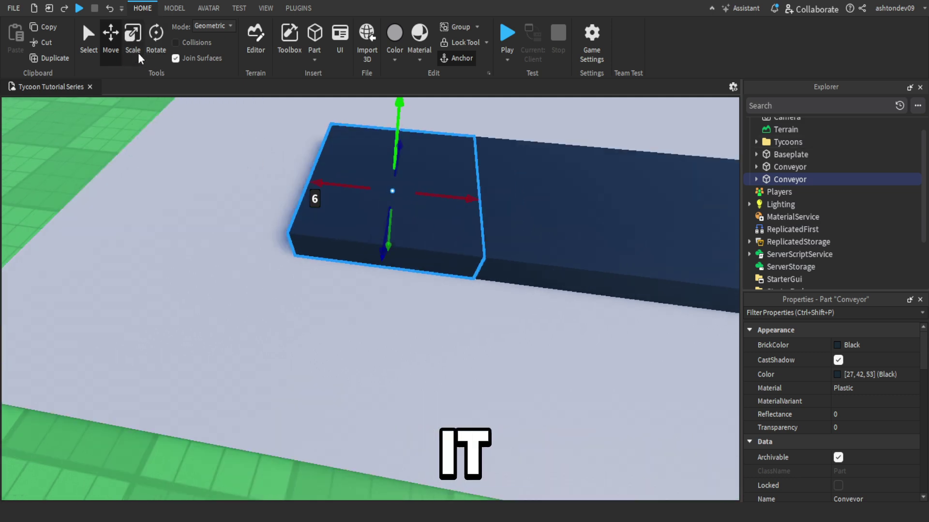
Make the block at the conveyor's end slightly lower than the conveyor and give it a Deep orange colour with Neon material.
{"action": "key", "text": "ctrl+4"}
{"action": "left_click_drag", "start_coordinate": [393, 155], "coordinate": [388, 172]}
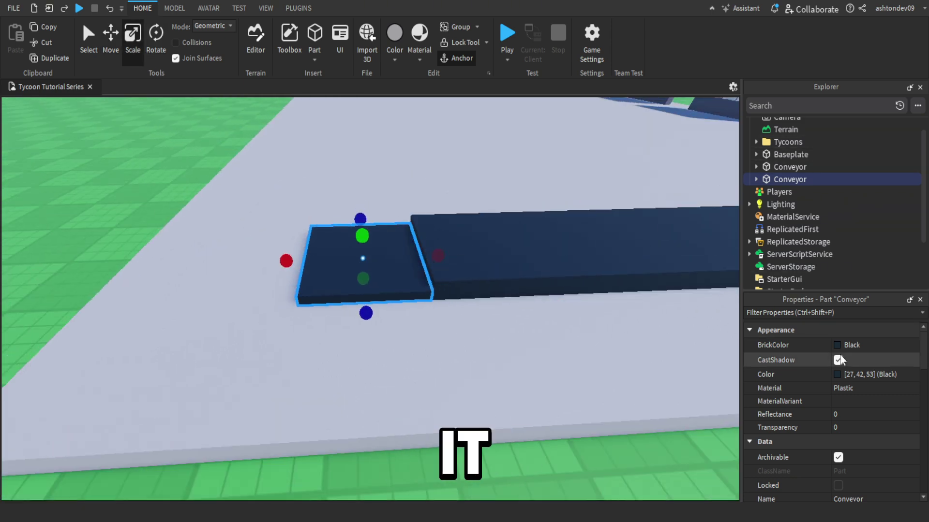
{"action": "left_click", "coordinate": [845, 350]}
{"action": "left_click", "coordinate": [885, 402]}
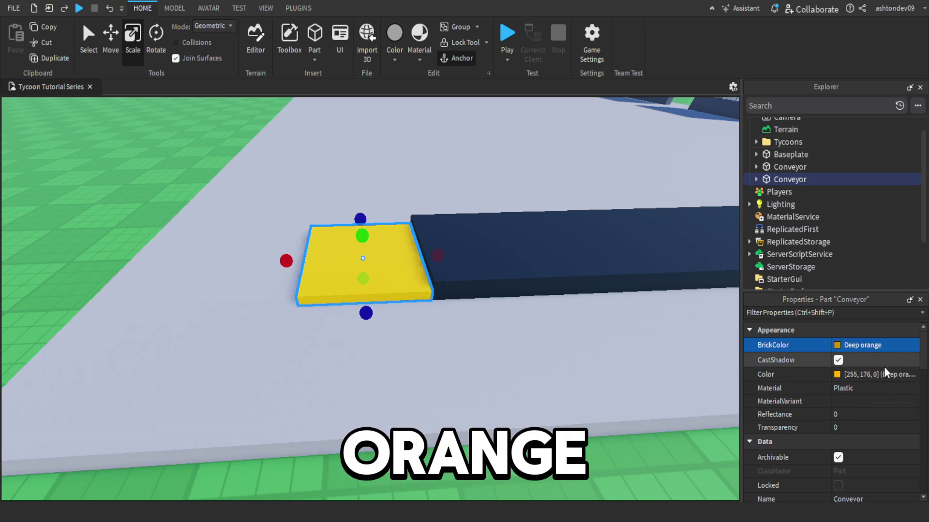
{"action": "left_click", "coordinate": [870, 388]}
{"action": "left_click", "coordinate": [849, 434]}
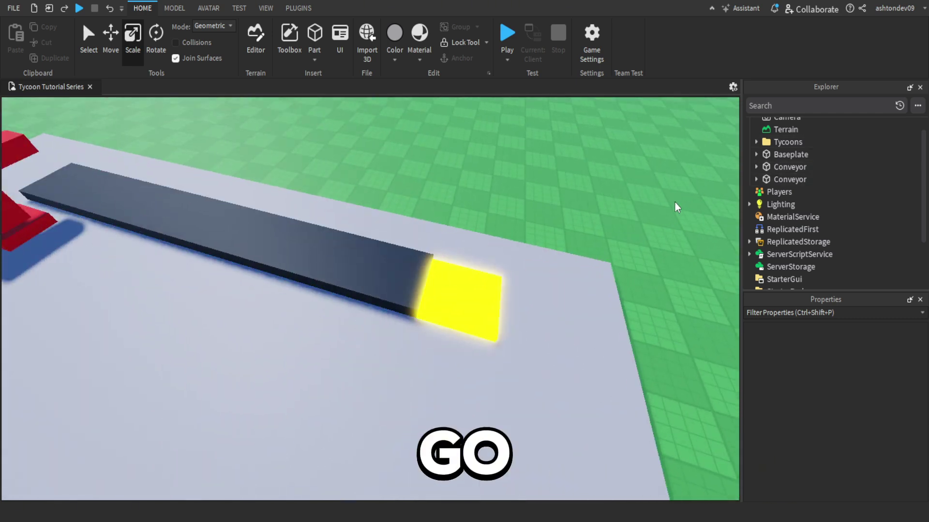
Delete the ConveyorScript from the orange conveyor copy.
{"action": "left_click", "coordinate": [790, 180]}
{"action": "double_click", "coordinate": [777, 179]}
{"action": "left_click", "coordinate": [788, 193]}
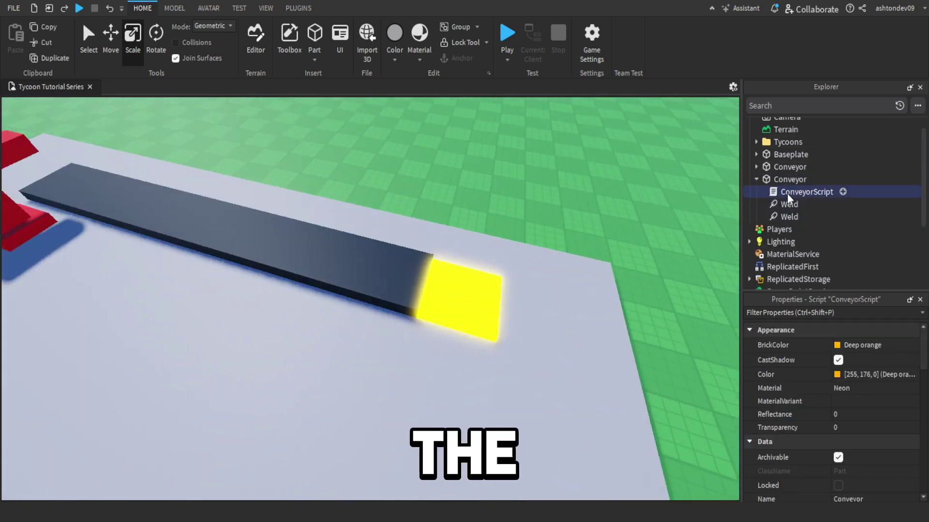
{"action": "key", "text": "Delete"}
Rename the orange conveyor copy to CashPart.
{"action": "left_click", "coordinate": [788, 179]}
{"action": "double_click", "coordinate": [791, 179]}
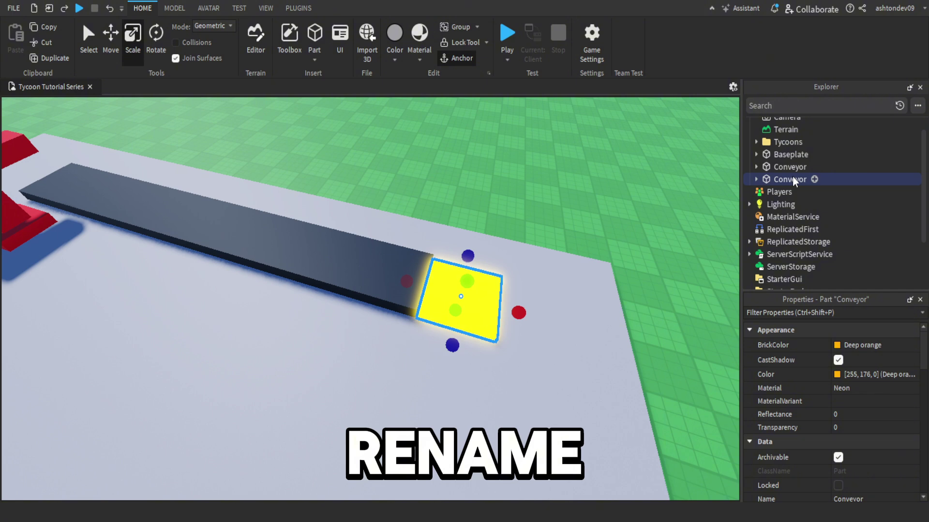
{"action": "left_click", "coordinate": [793, 177]}
{"action": "key", "text": "BackSpace"}
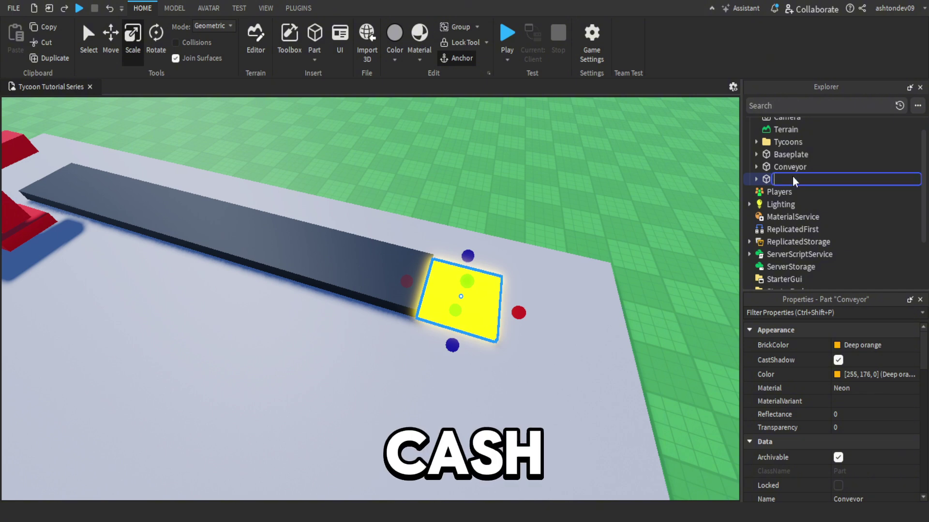
{"action": "type", "text": "CashPart"}
{"action": "key", "text": "Return"}
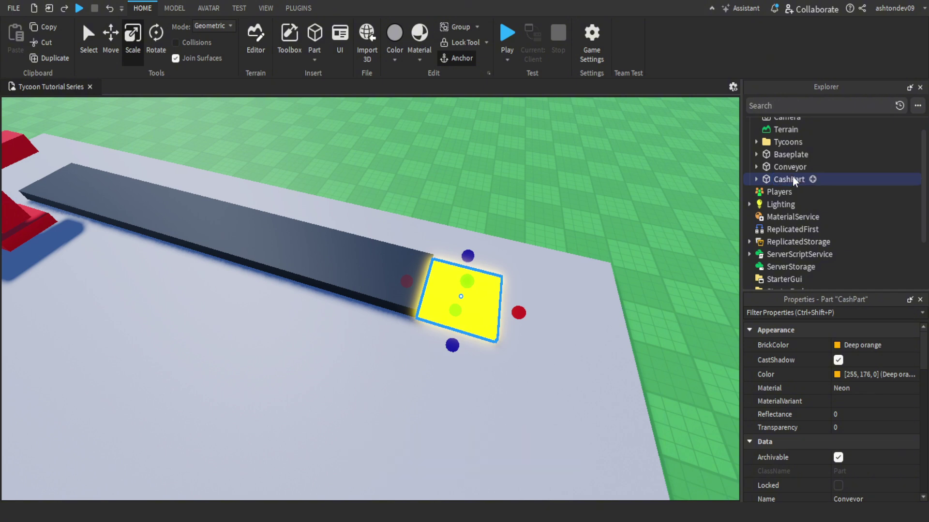
Nest CashPart inside the Conveyor part and move the Conveyor into the tycoon's MainItems folder.
{"action": "left_click_drag", "start_coordinate": [787, 170], "coordinate": [787, 145]}
{"action": "left_click", "coordinate": [756, 167]}
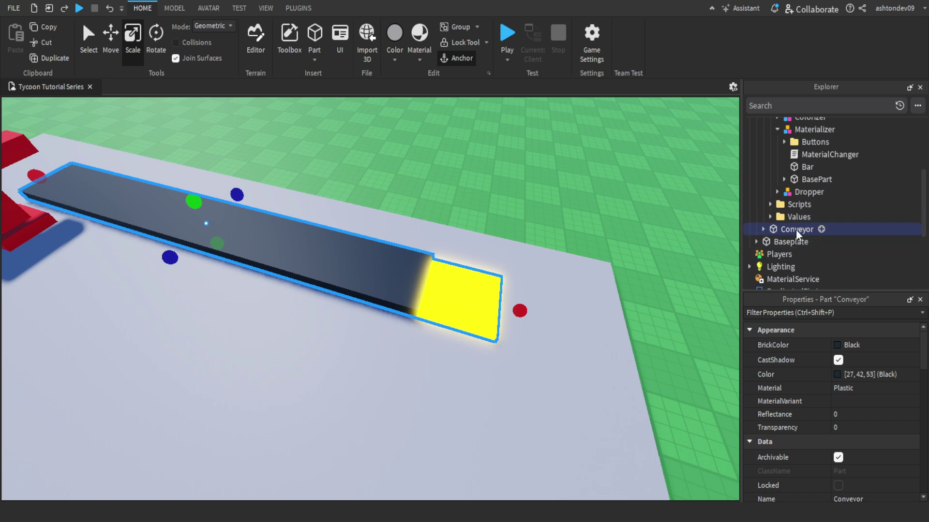
{"action": "scroll", "coordinate": [820, 219], "scroll_direction": "up", "scroll_amount": 3}
{"action": "left_click_drag", "start_coordinate": [796, 229], "coordinate": [808, 205]}
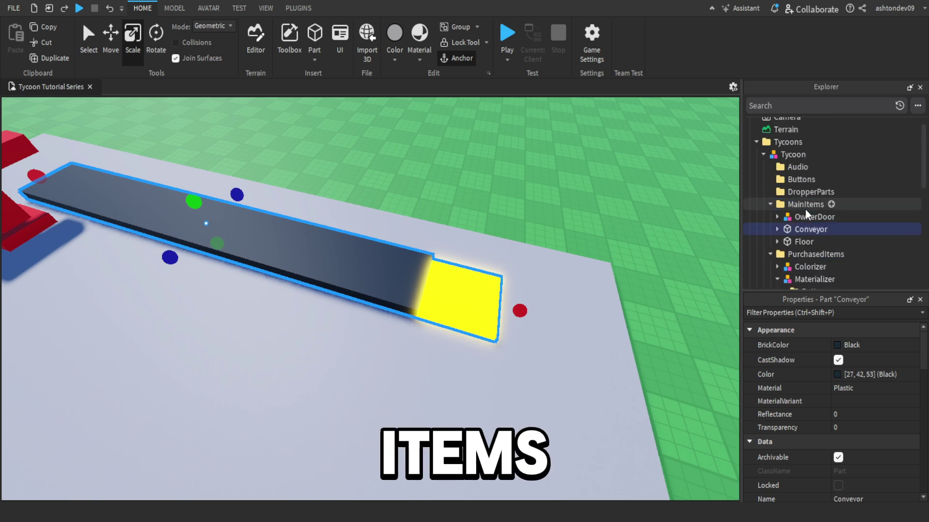
Add a script named CashConverter inside CashPart.
{"action": "left_click", "coordinate": [770, 204]}
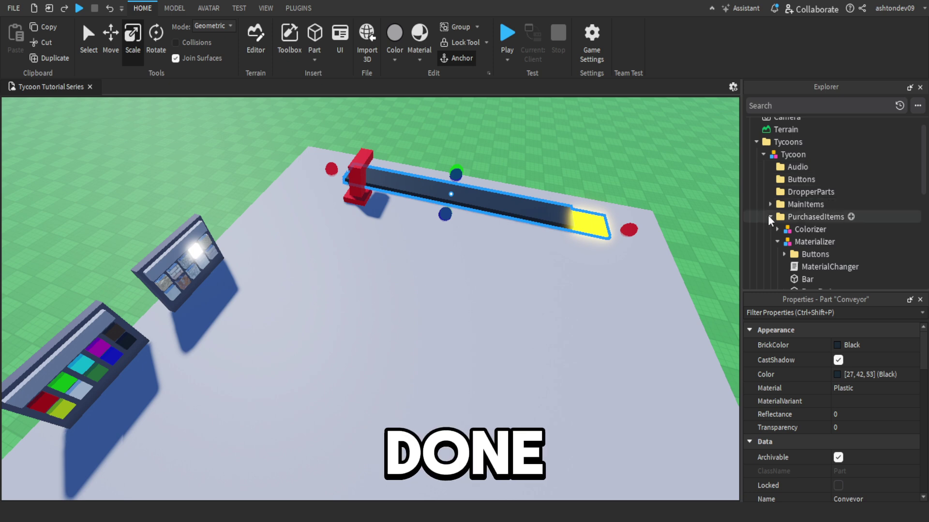
{"action": "left_click", "coordinate": [769, 216]}
{"action": "left_click", "coordinate": [771, 204]}
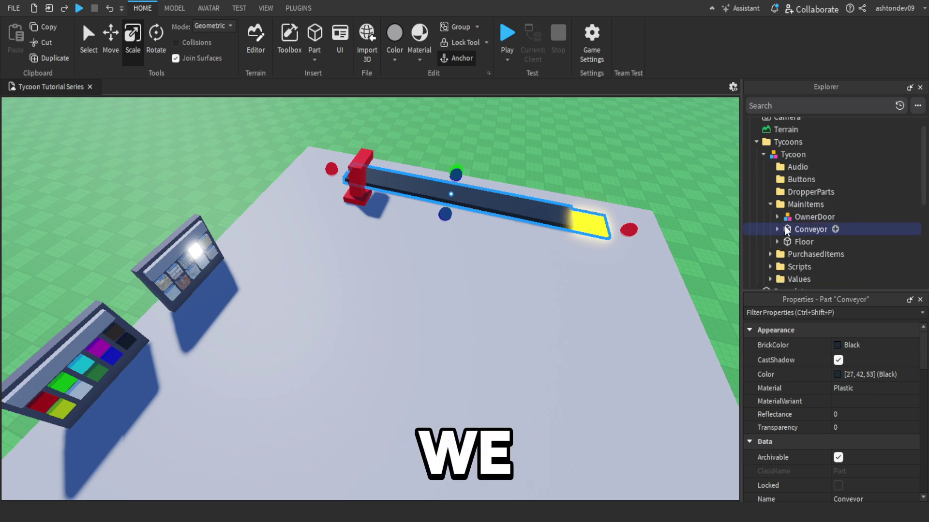
{"action": "left_click", "coordinate": [776, 229]}
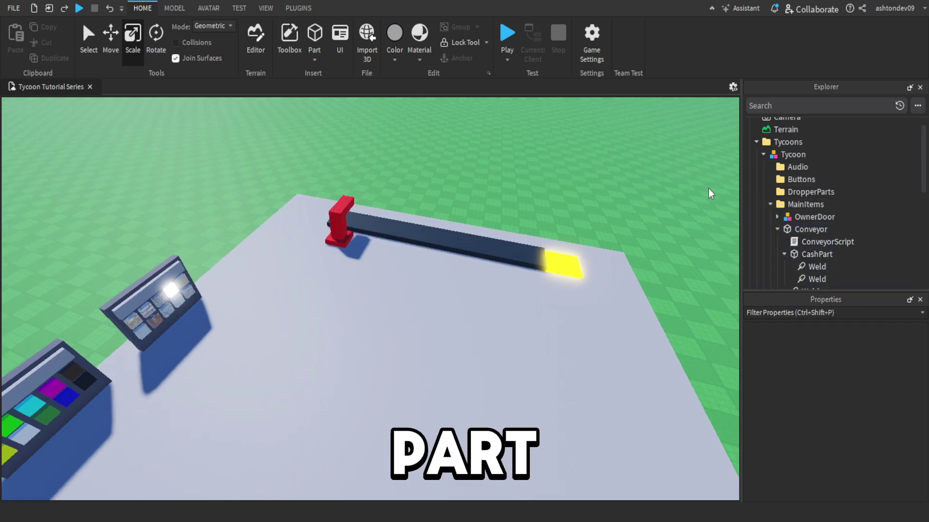
{"action": "left_click", "coordinate": [843, 255]}
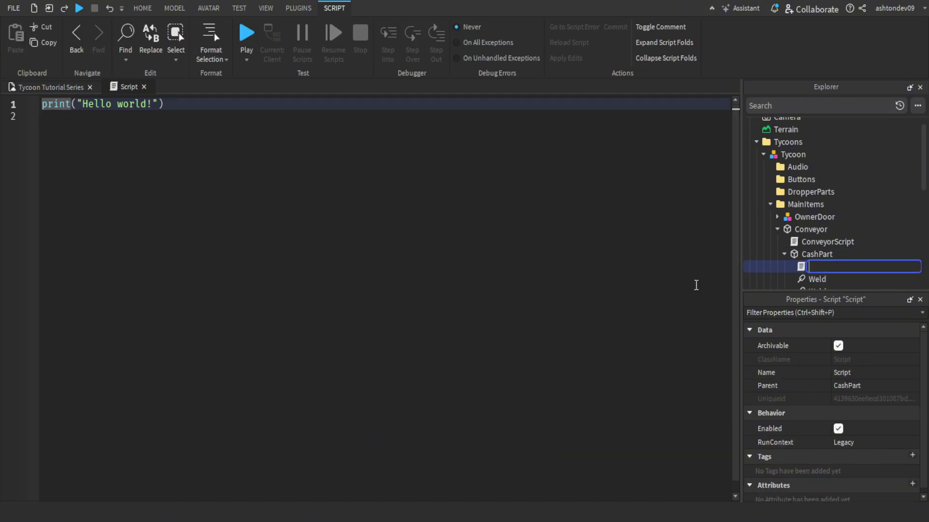
{"action": "type", "text": "onve"}
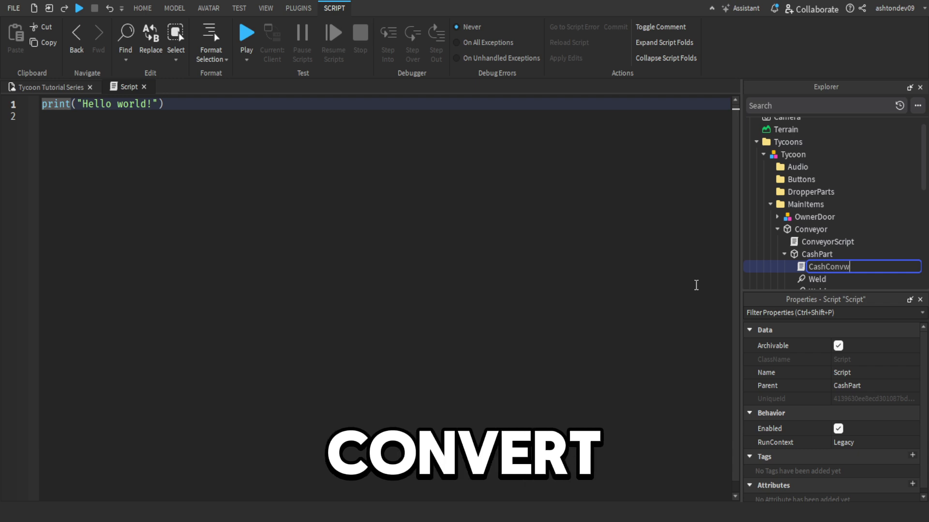
{"action": "type", "text": "rter"}
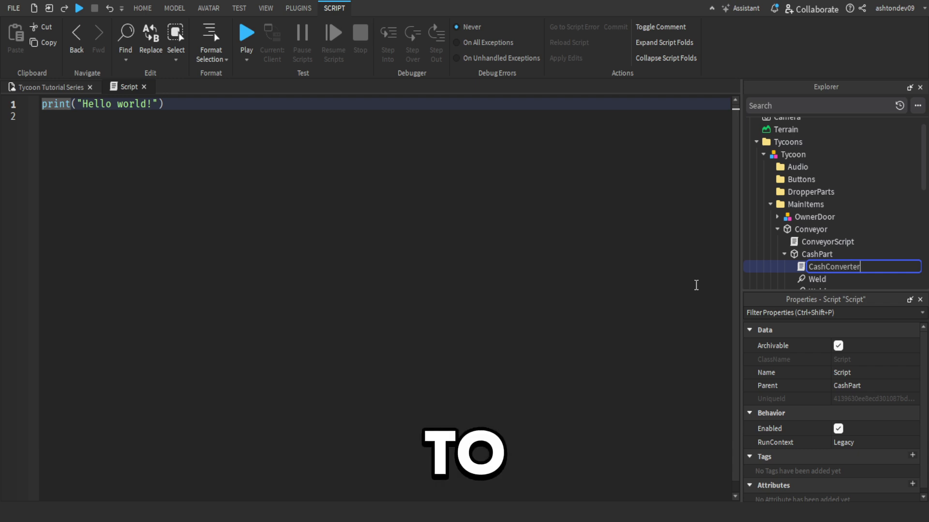
{"action": "key", "text": "Return"}
Replace the default code with a Touched handler that adds each DropperPart's CashValue to values.MoneyValue, waits .5 and destroys the part, then close the script.
{"action": "key", "text": "ctrl+a"}
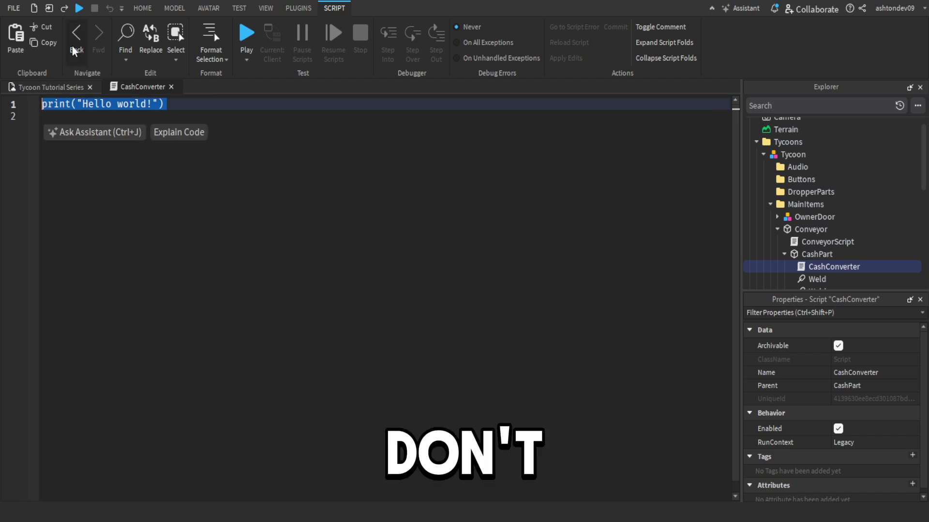
{"action": "key", "text": "BackSpace"}
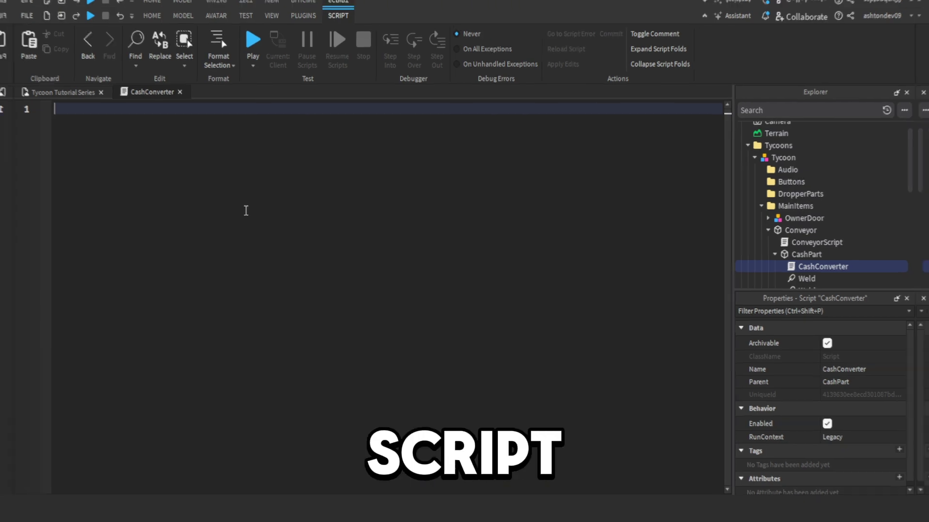
{"action": "type", "text": "local values = script.Parent.Parent.Parent.Parent.Values  script.Parent.Touched:Connect(function(hit) \tif hit.Name == \"DropperPart\" and hit:IsA(\"BasePart\") then \t\tvalues.MoneyValue.Value += hit:FindFirstChild(\"CashValue\").Value \t\ttask.wait(.5) \t\thit:Destroy() \tend end)"}
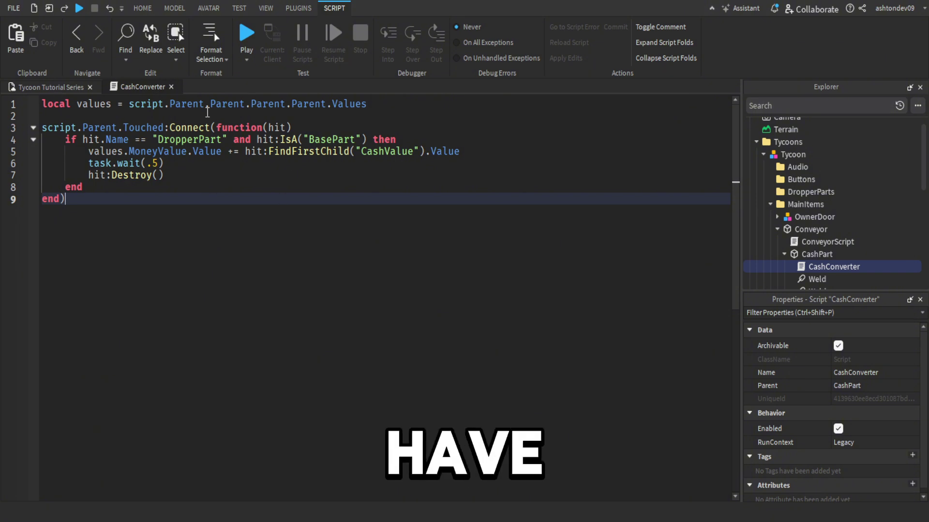
{"action": "left_click", "coordinate": [171, 87]}
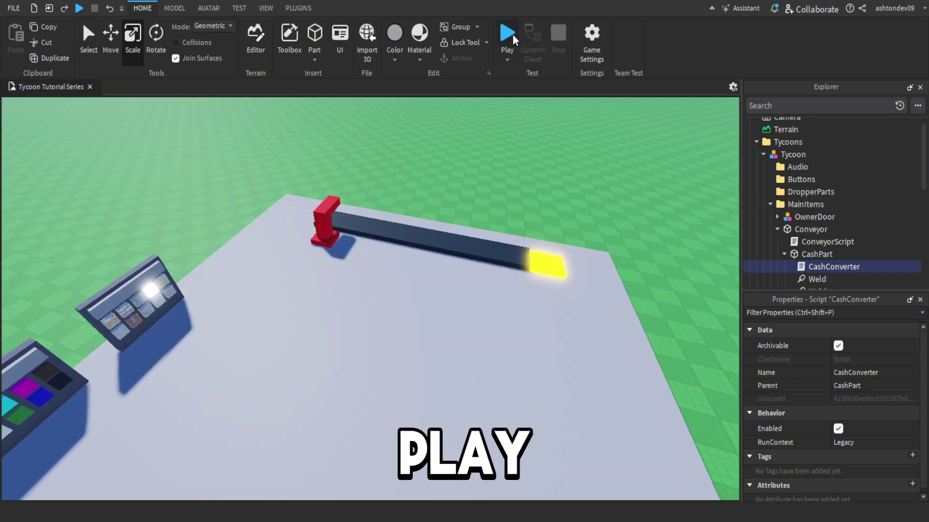
Start a playtest and walk across the tycoon floor to watch dropped parts travel along the conveyor to the CashPart.
{"action": "left_click", "coordinate": [512, 34]}
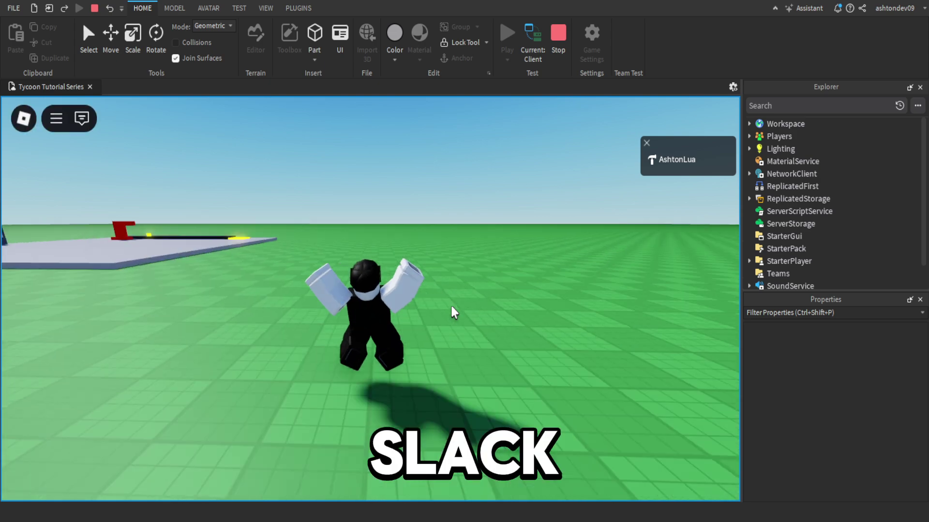
{"action": "key", "text": "w"}
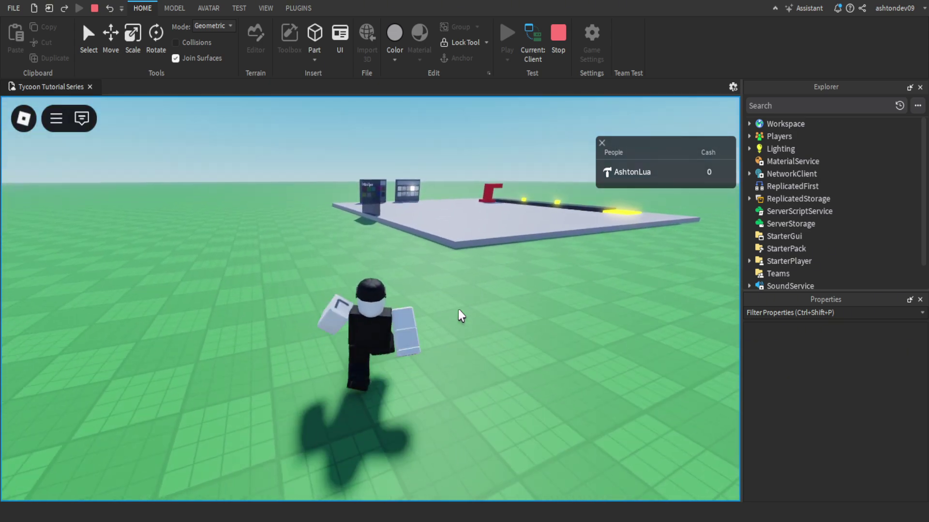
{"action": "key", "text": "w"}
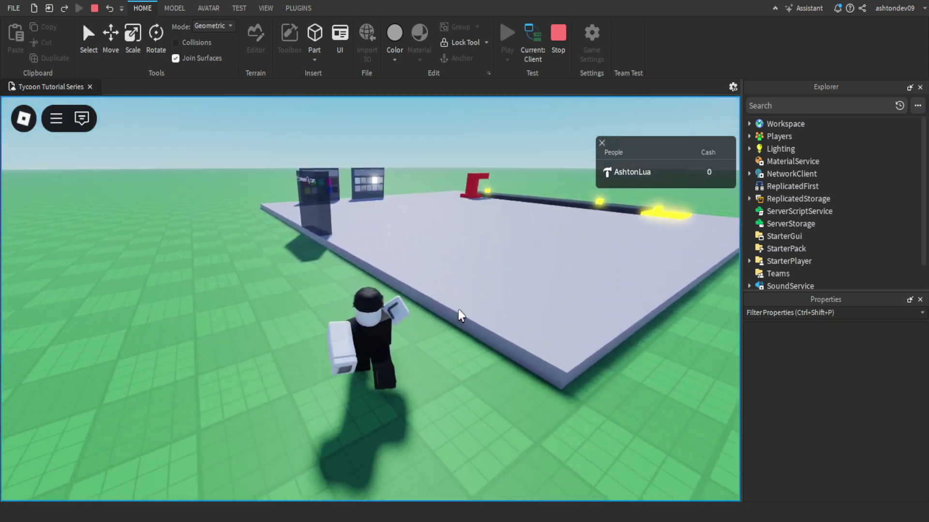
{"action": "right_click_drag", "start_coordinate": [458, 310], "coordinate": [500, 158]}
{"action": "key", "text": "w"}
{"action": "key", "text": "a"}
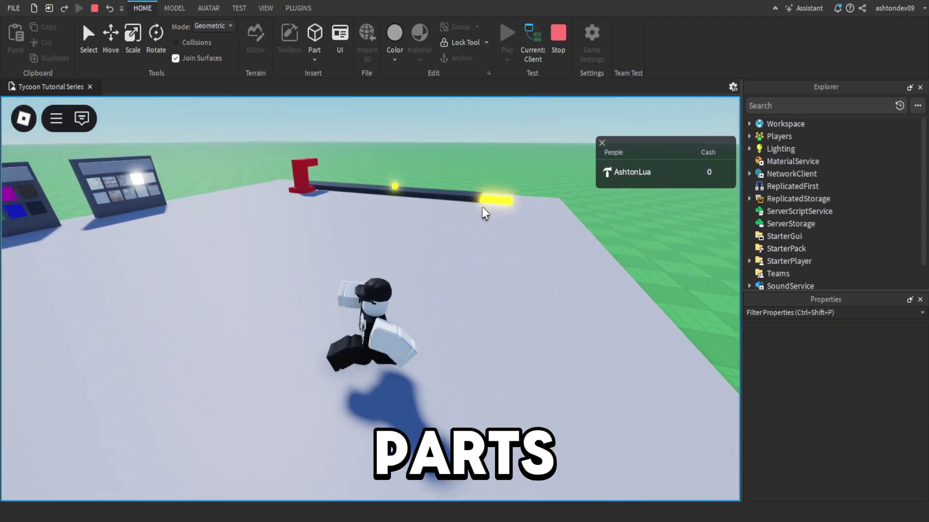
{"action": "right_click_drag", "start_coordinate": [482, 207], "coordinate": [465, 207]}
{"action": "key", "text": "w"}
{"action": "key", "text": "w"}
{"action": "key", "text": "d"}
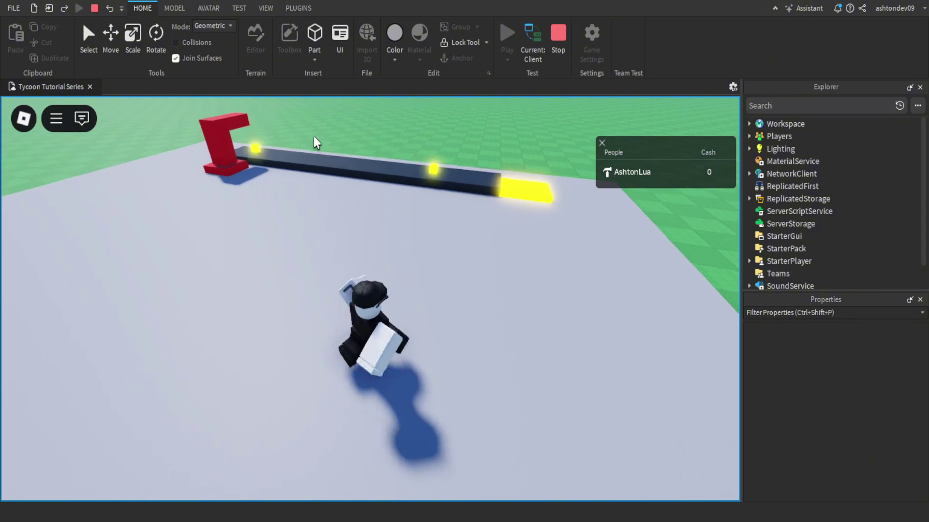
{"action": "key", "text": "w"}
Walk to the boards and pick cyan on the Colorizer and a new material on the Materializer.
{"action": "right_click_drag", "start_coordinate": [458, 276], "coordinate": [458, 276]}
{"action": "key", "text": "s"}
{"action": "right_click_drag", "start_coordinate": [520, 413], "coordinate": [520, 412]}
{"action": "key", "text": "a"}
{"action": "key", "text": "w"}
{"action": "right_click_drag", "start_coordinate": [542, 283], "coordinate": [542, 284]}
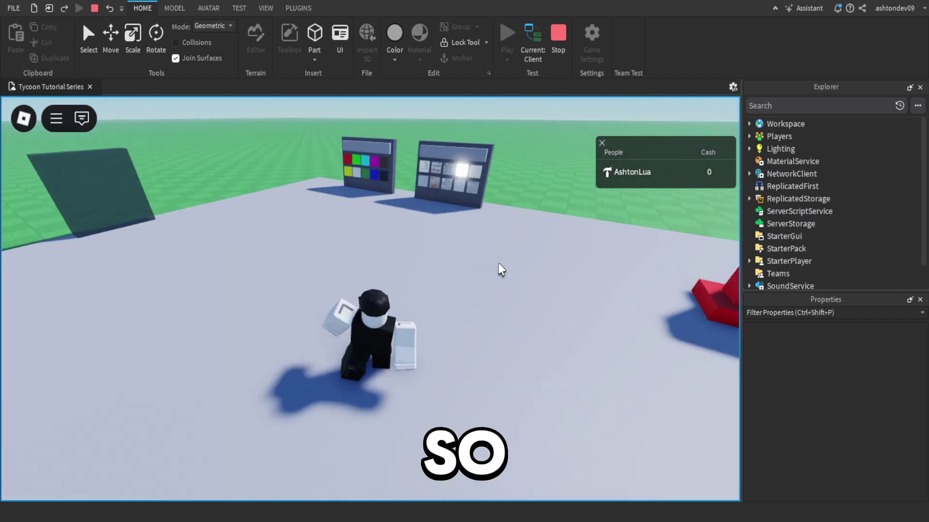
{"action": "key", "text": "w"}
{"action": "left_click", "coordinate": [288, 195]}
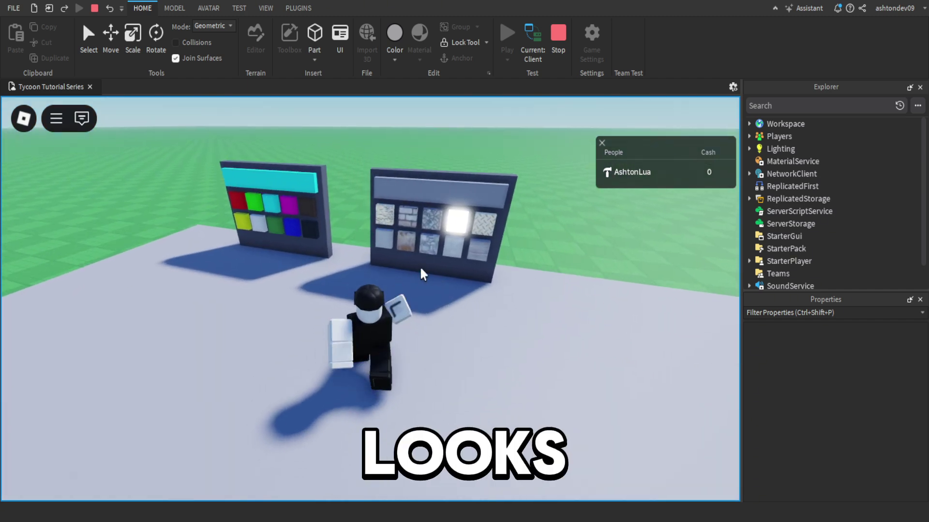
{"action": "left_click", "coordinate": [378, 245]}
Walk back to the conveyor's end to check the recoloured parts arriving at the CashPart.
{"action": "key", "text": "s"}
{"action": "key", "text": "d"}
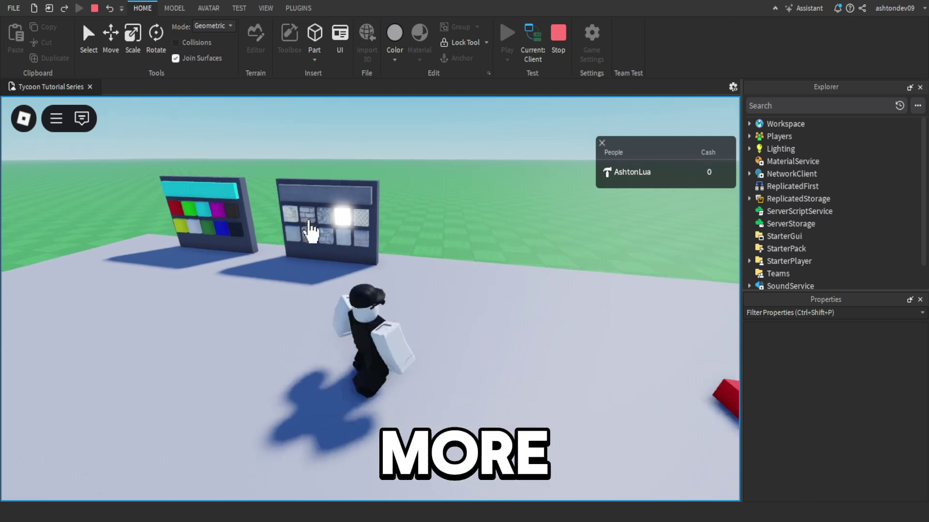
{"action": "right_click_drag", "start_coordinate": [476, 316], "coordinate": [475, 314]}
{"action": "key", "text": "w"}
{"action": "key", "text": "d"}
{"action": "right_click_drag", "start_coordinate": [394, 272], "coordinate": [394, 272]}
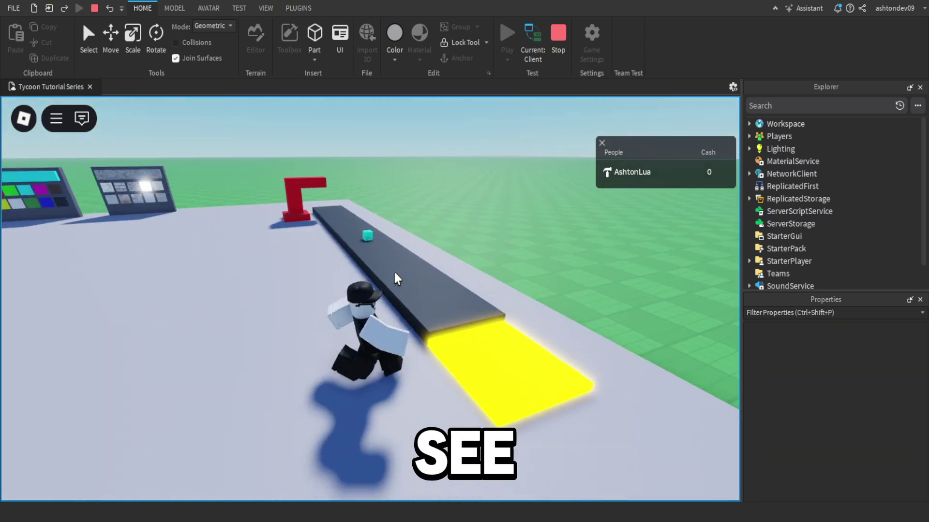
Inspect MoneyValue in the running tycoon's Values folder while the conveyor delivers parts to the CashPart.
{"action": "left_click", "coordinate": [749, 123]}
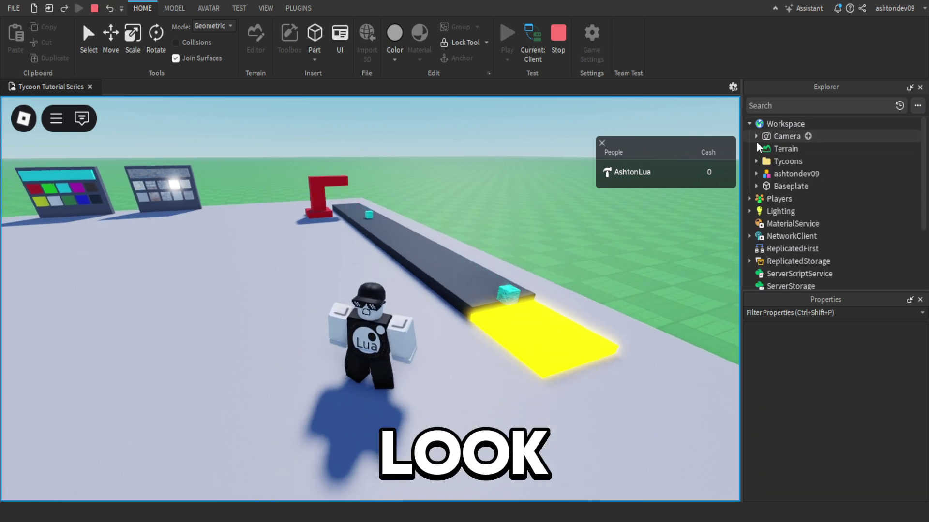
{"action": "left_click", "coordinate": [756, 161]}
{"action": "left_click", "coordinate": [763, 174]}
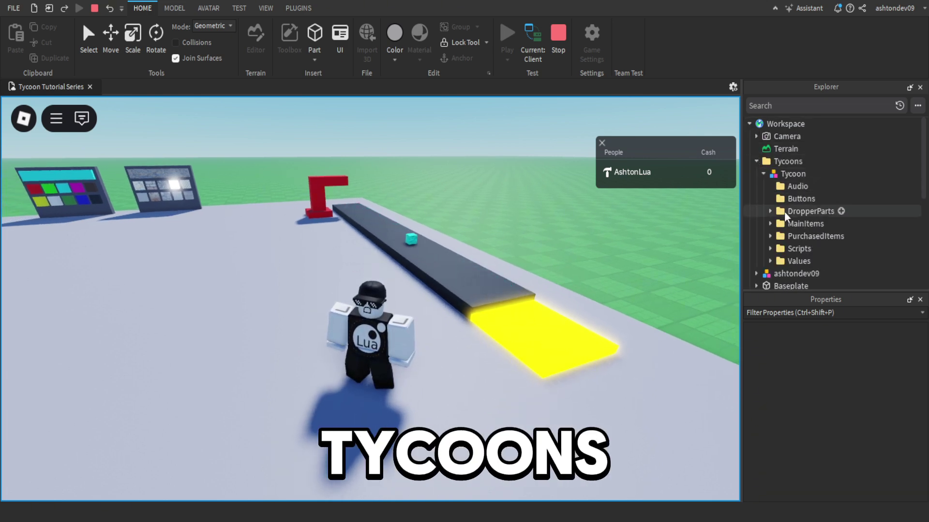
{"action": "left_click", "coordinate": [770, 262]}
{"action": "left_click", "coordinate": [795, 264]}
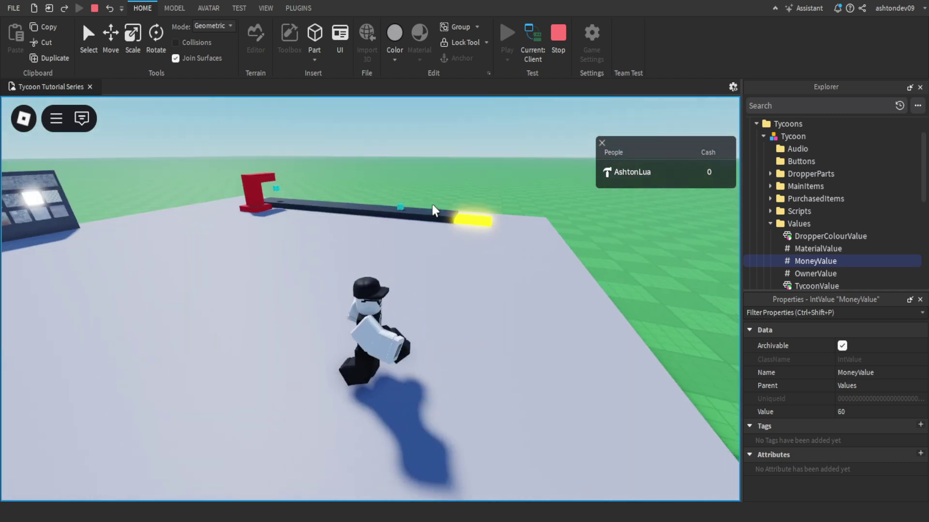
{"action": "key", "text": "w"}
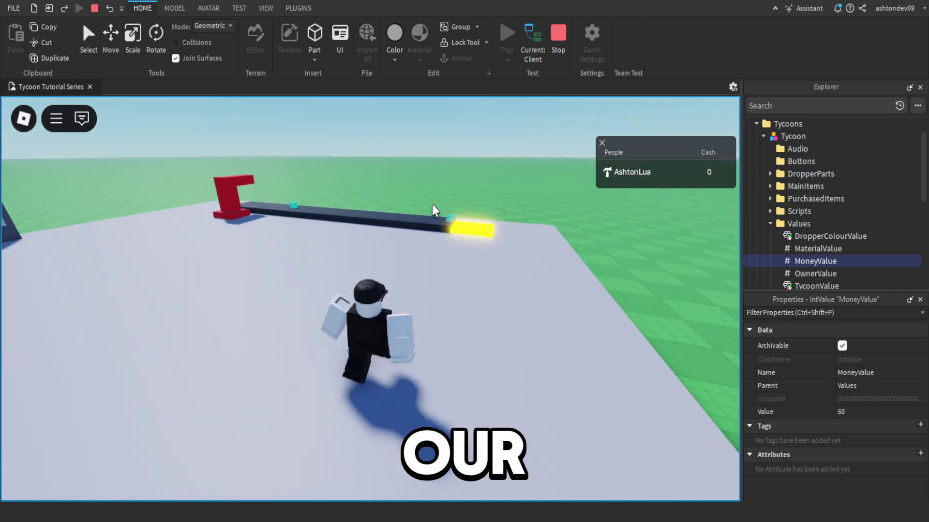